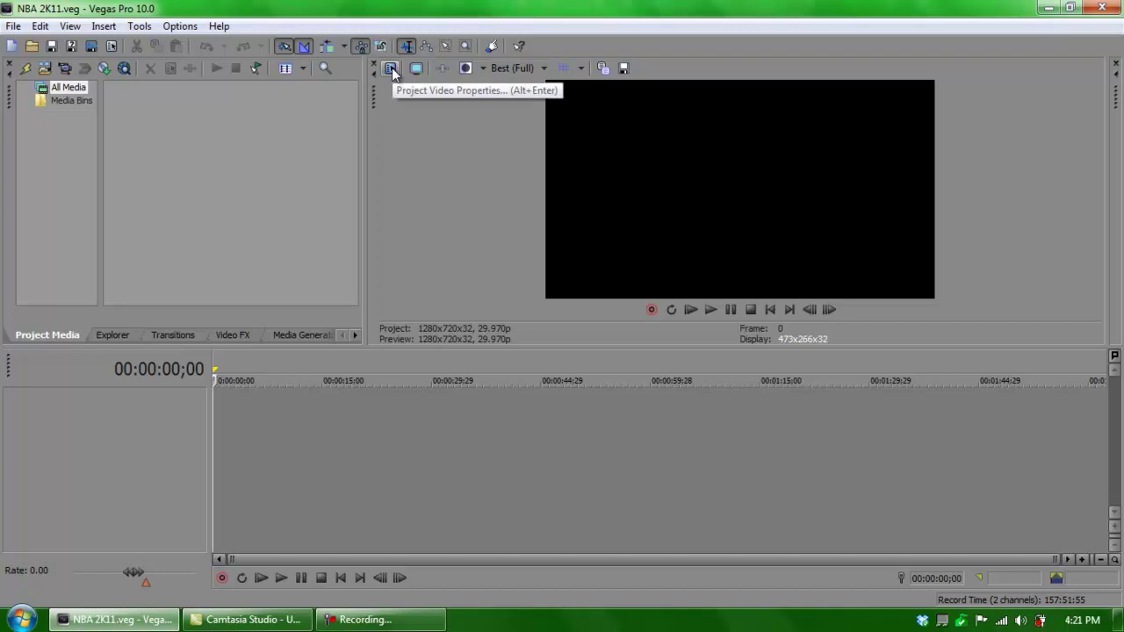
Check the project video and audio properties: HDV 720-30p, 1280×720 at 29.970 fps
{"action": "left_click", "coordinate": [392, 68]}
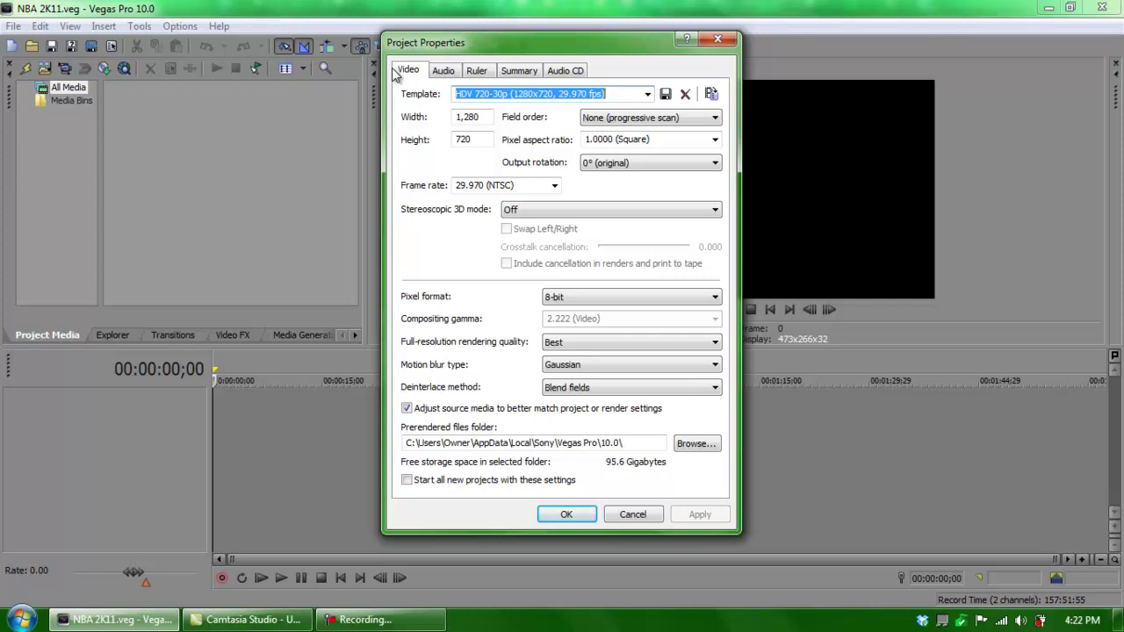
{"action": "left_click", "coordinate": [445, 72]}
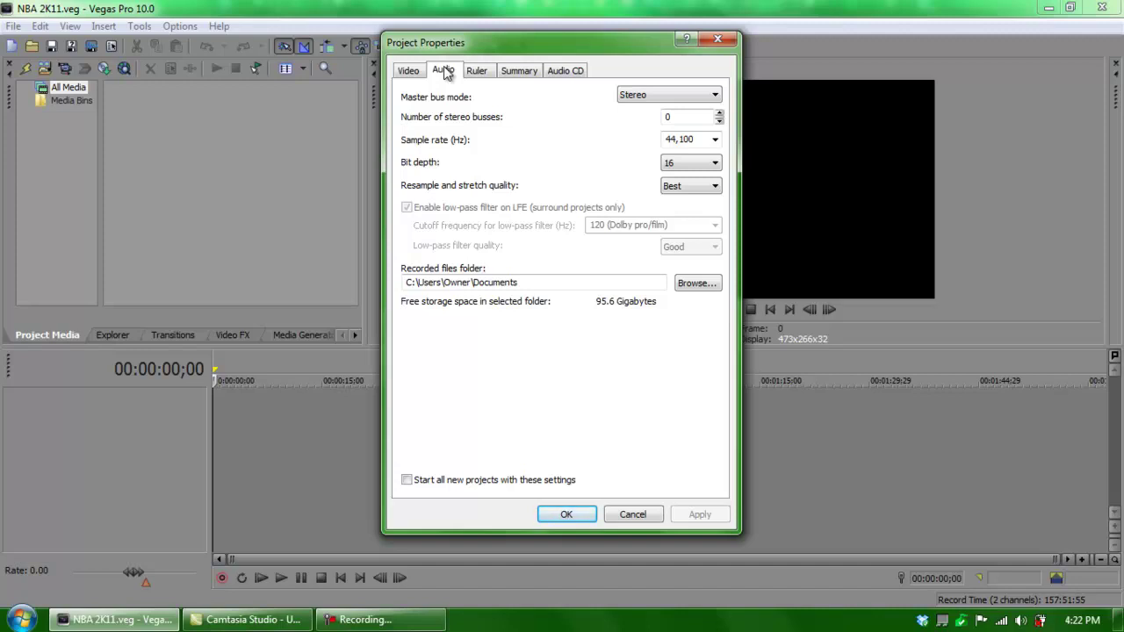
{"action": "left_click", "coordinate": [406, 73]}
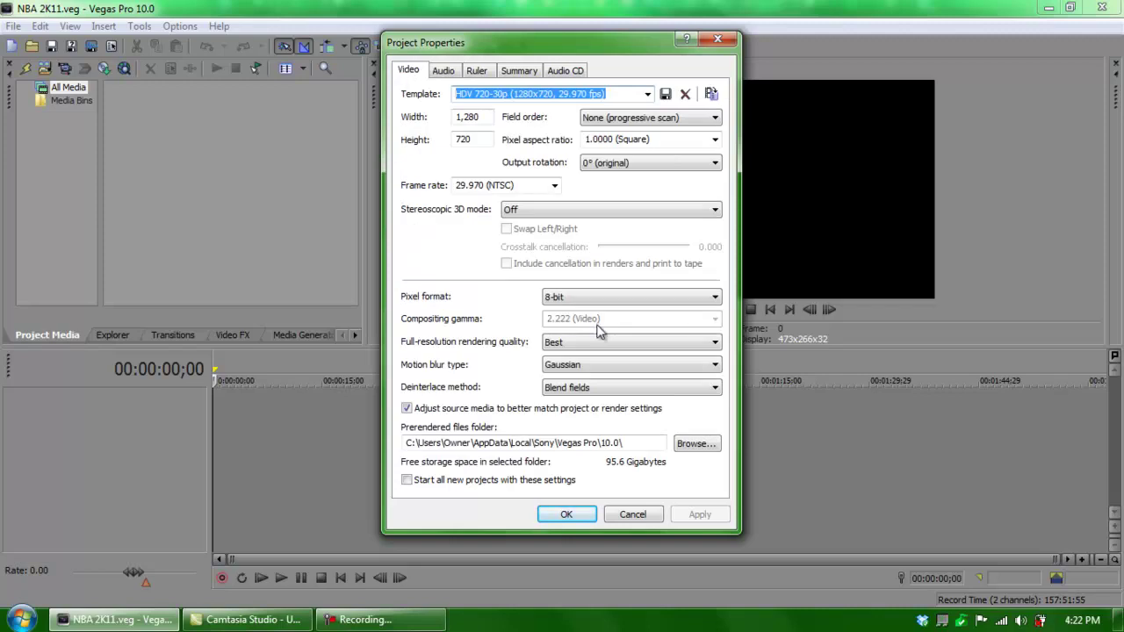
{"action": "left_click", "coordinate": [567, 515]}
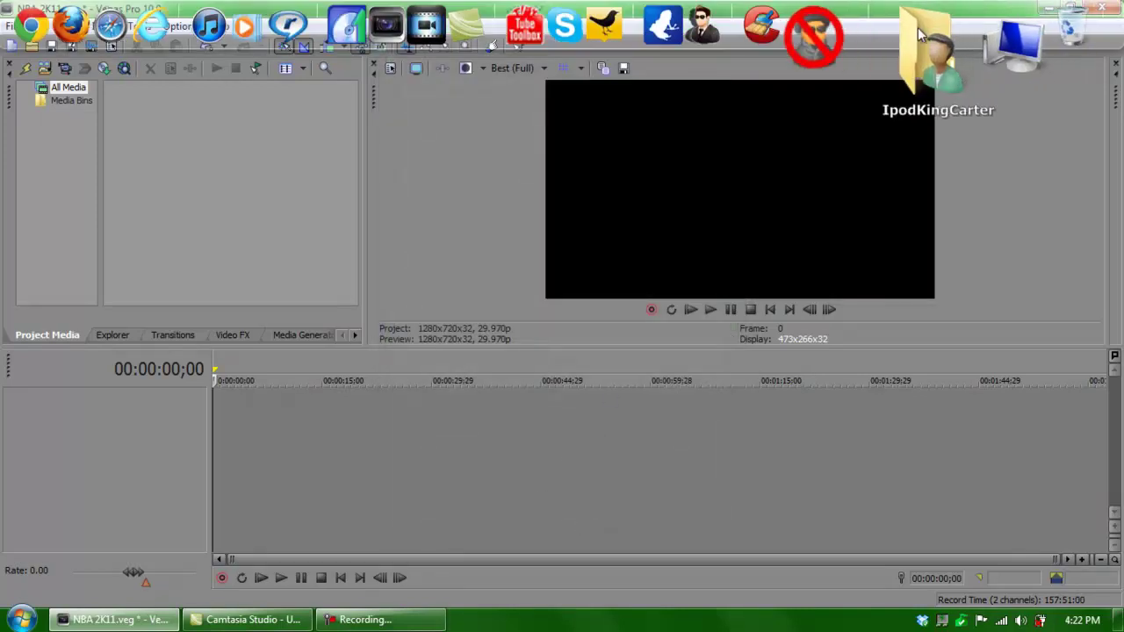
Drag POTG 50 POINTS from My Documents > Hauppauge HD PVR into Project Media
{"action": "left_click", "coordinate": [915, 40]}
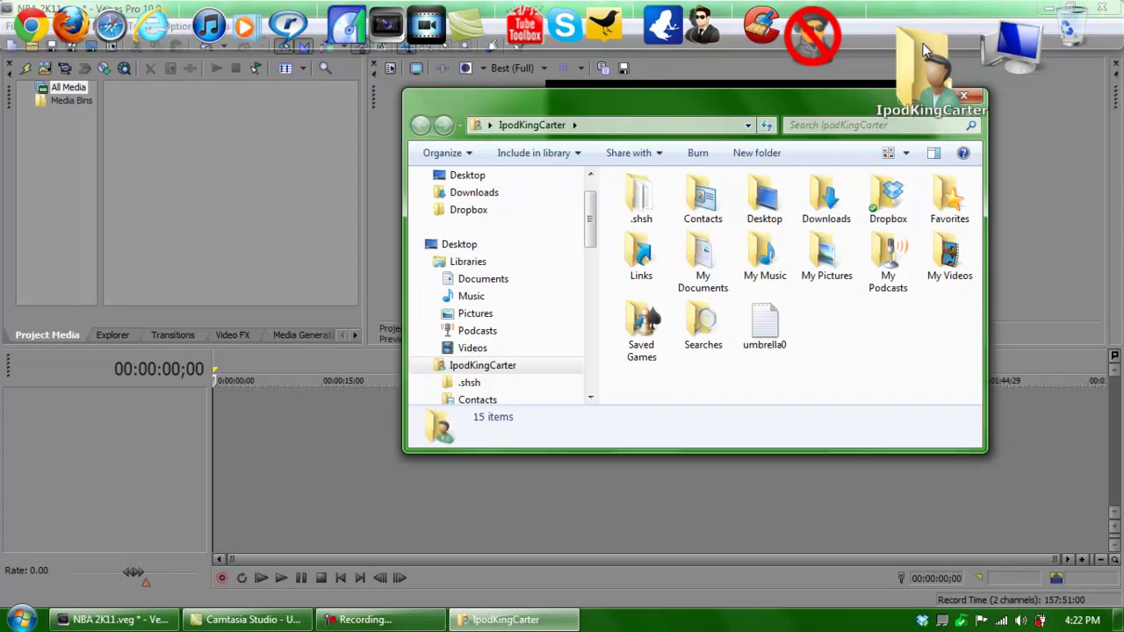
{"action": "double_click", "coordinate": [720, 262]}
{"action": "left_click_drag", "start_coordinate": [973, 220], "coordinate": [974, 230]}
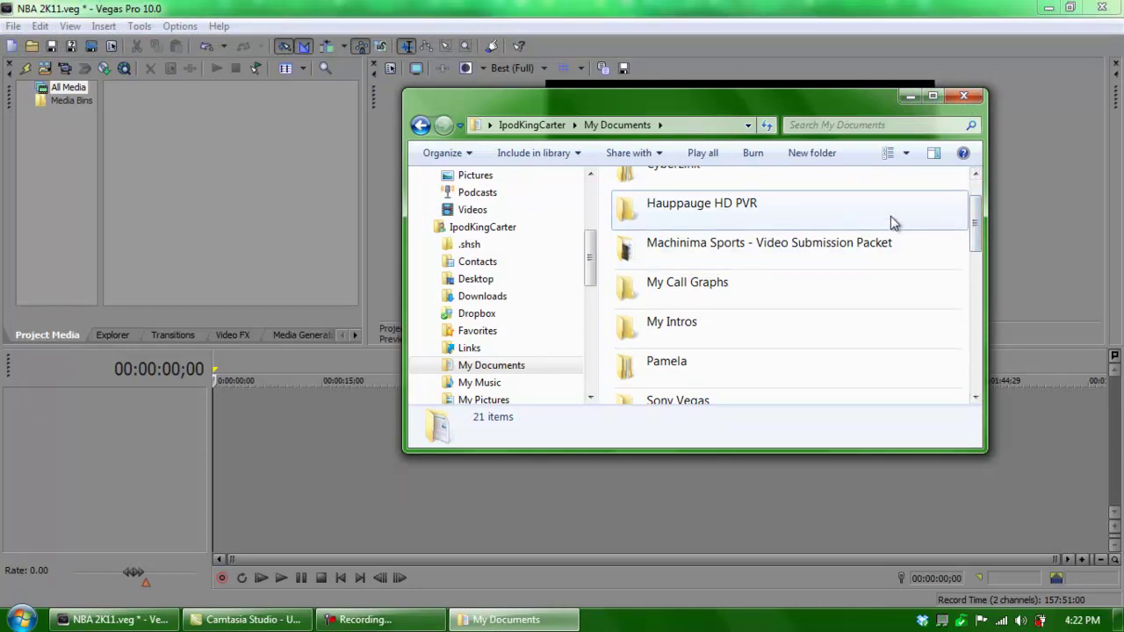
{"action": "double_click", "coordinate": [892, 222]}
{"action": "left_click_drag", "start_coordinate": [973, 278], "coordinate": [975, 332]}
{"action": "left_click", "coordinate": [743, 347]}
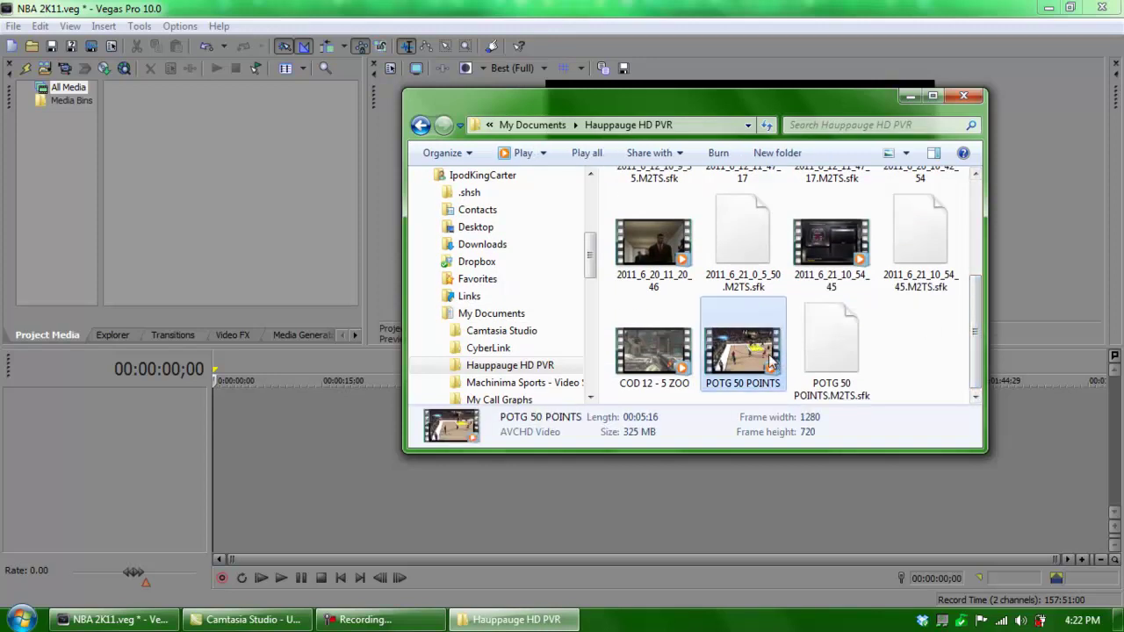
{"action": "left_click_drag", "start_coordinate": [744, 349], "coordinate": [232, 159]}
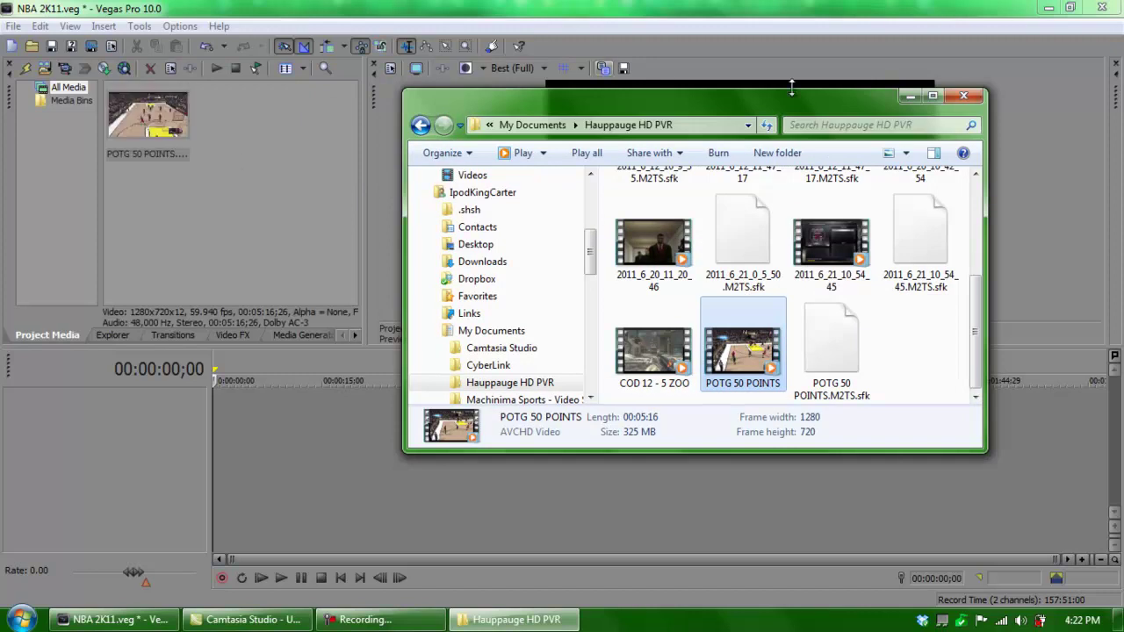
Close Explorer, insert a video and audio track, and place POTG 50 POINTS on them
{"action": "left_click", "coordinate": [964, 96]}
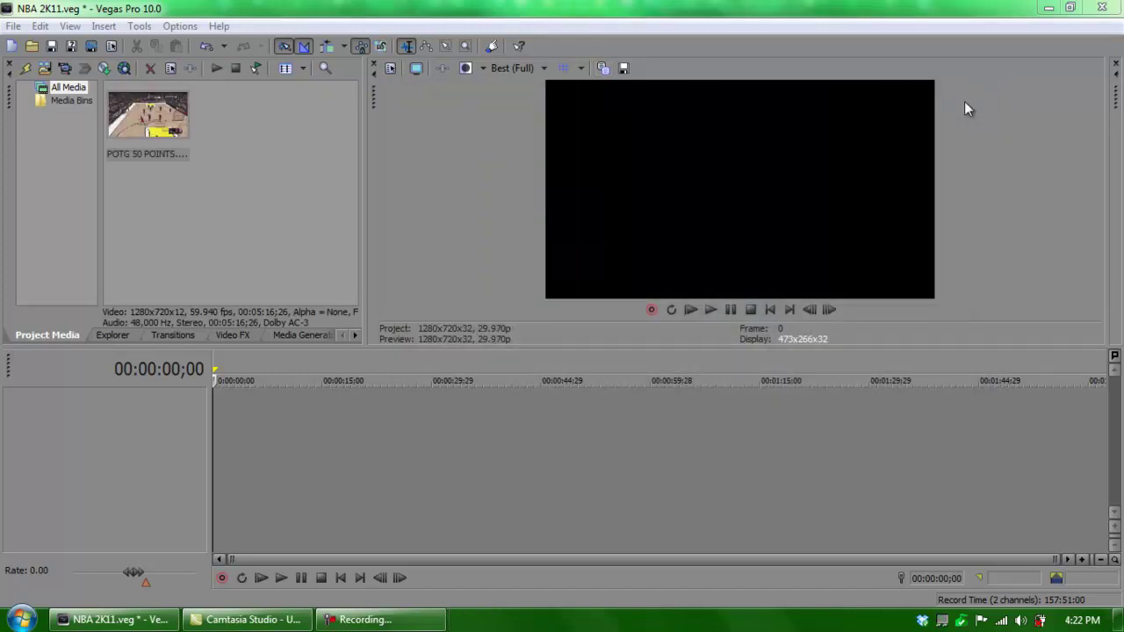
{"action": "left_click", "coordinate": [348, 17]}
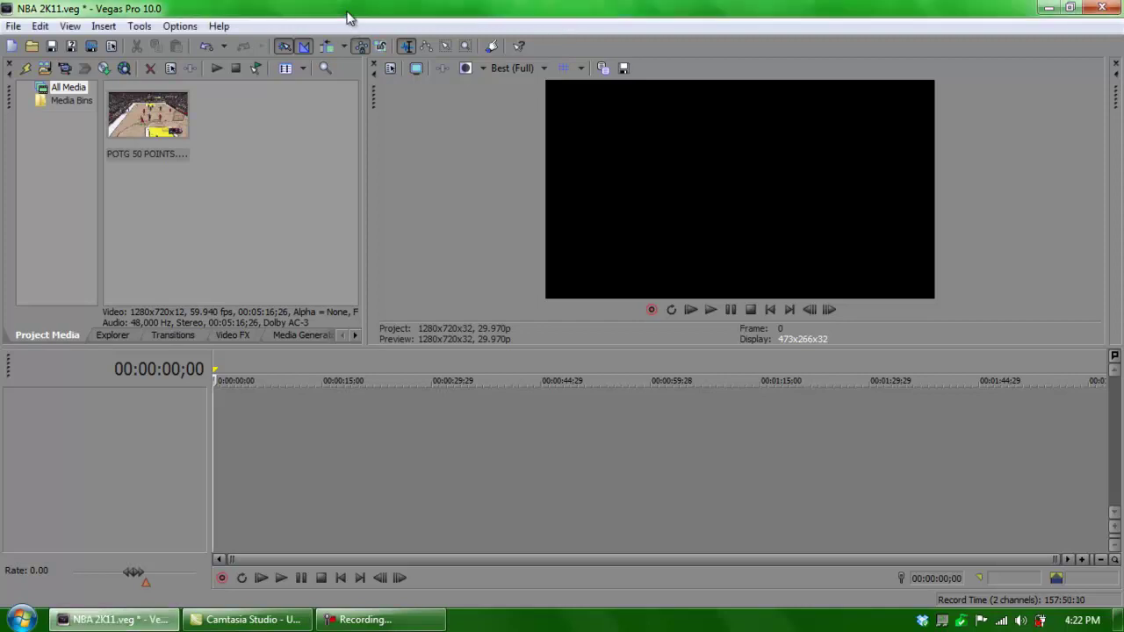
{"action": "left_click", "coordinate": [115, 25]}
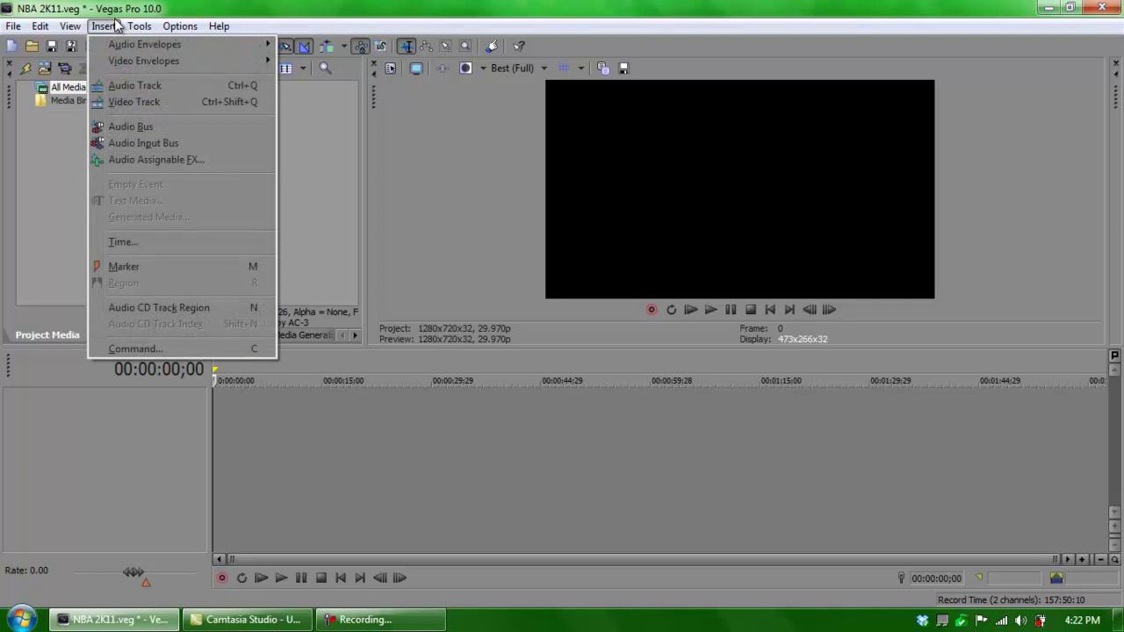
{"action": "left_click", "coordinate": [141, 102]}
{"action": "left_click", "coordinate": [103, 25]}
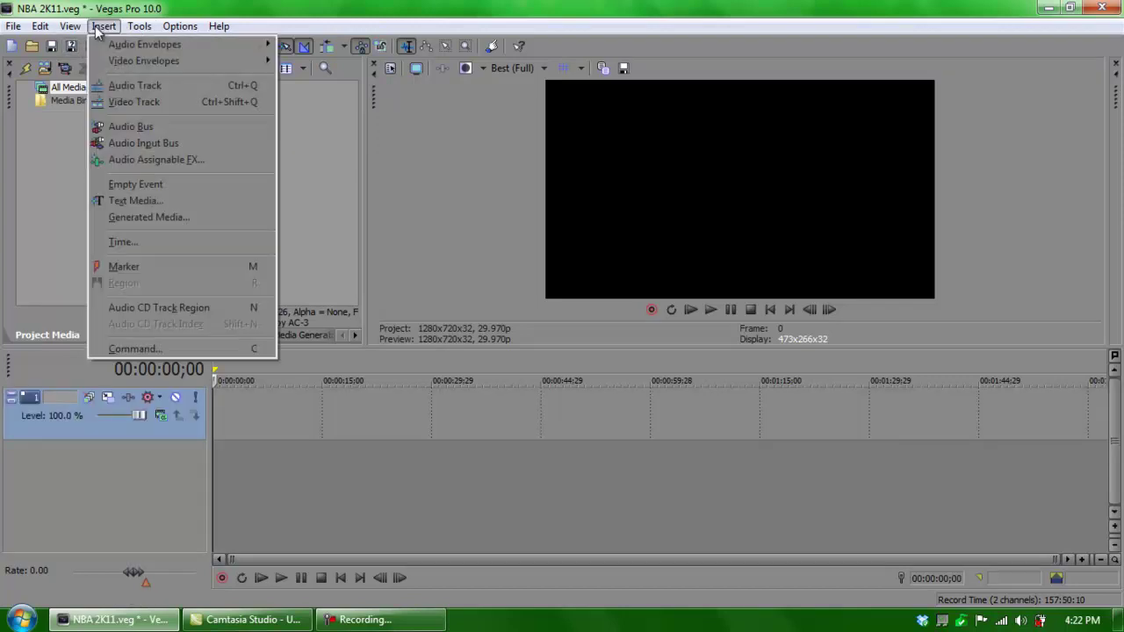
{"action": "left_click", "coordinate": [148, 88]}
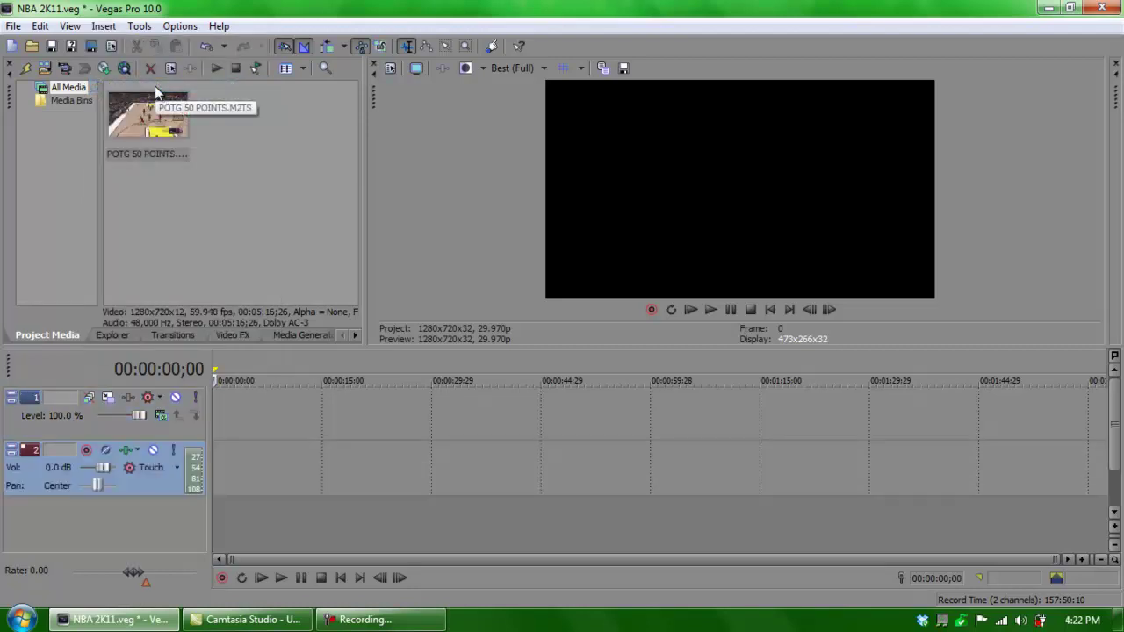
{"action": "left_click_drag", "start_coordinate": [156, 92], "coordinate": [209, 424]}
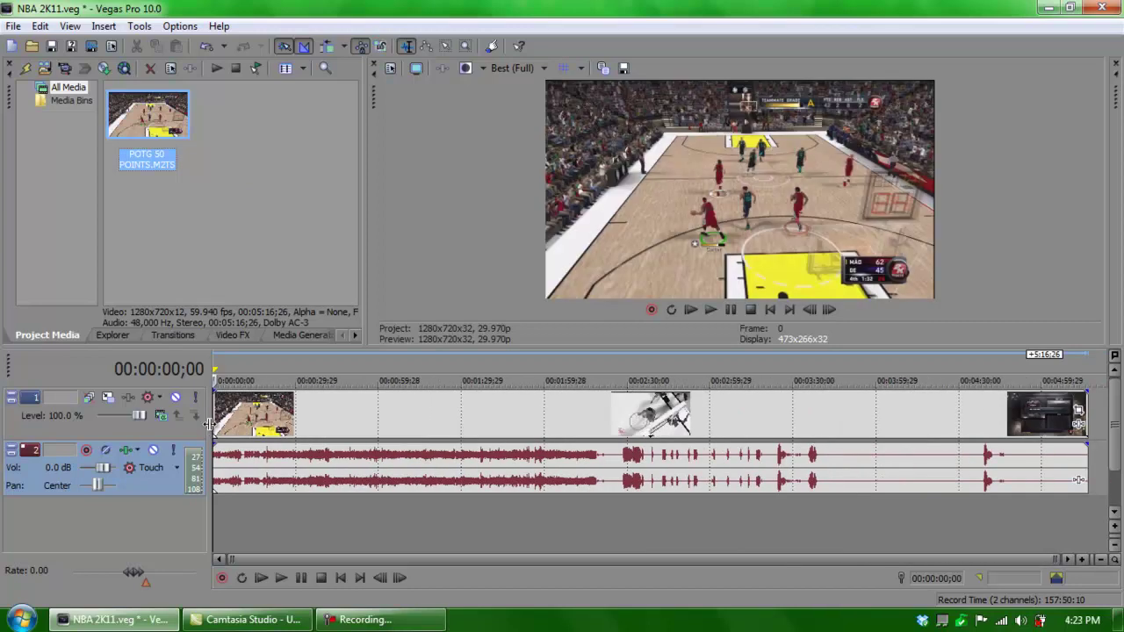
Split the clip with S at 00:02:28;15 and again at 00:03:26;29
{"action": "left_click", "coordinate": [591, 422]}
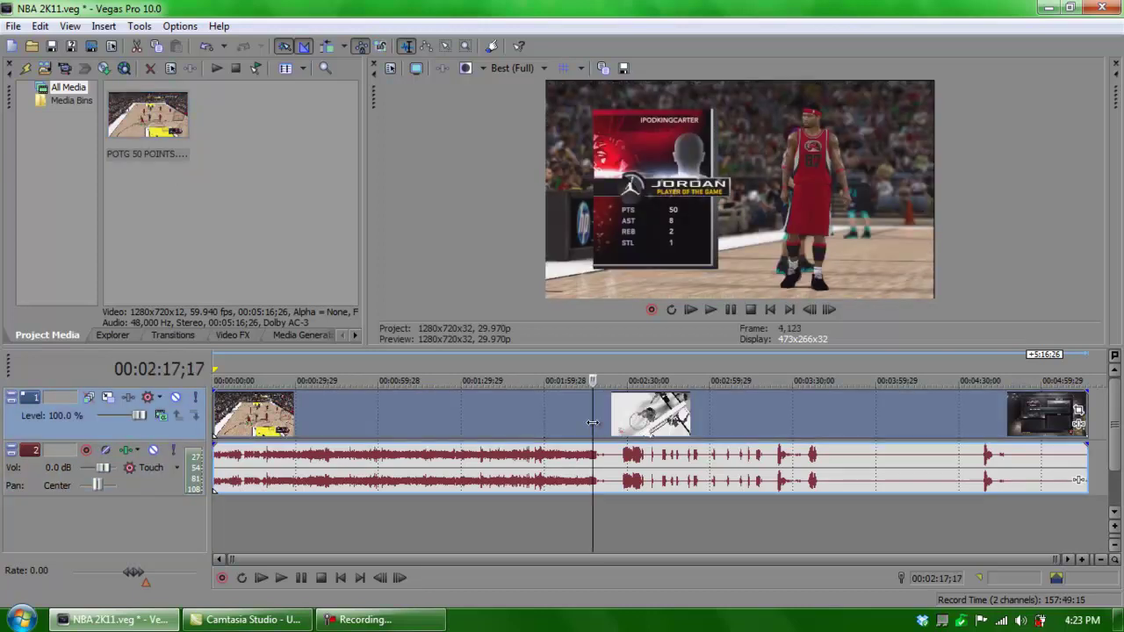
{"action": "key", "text": "space"}
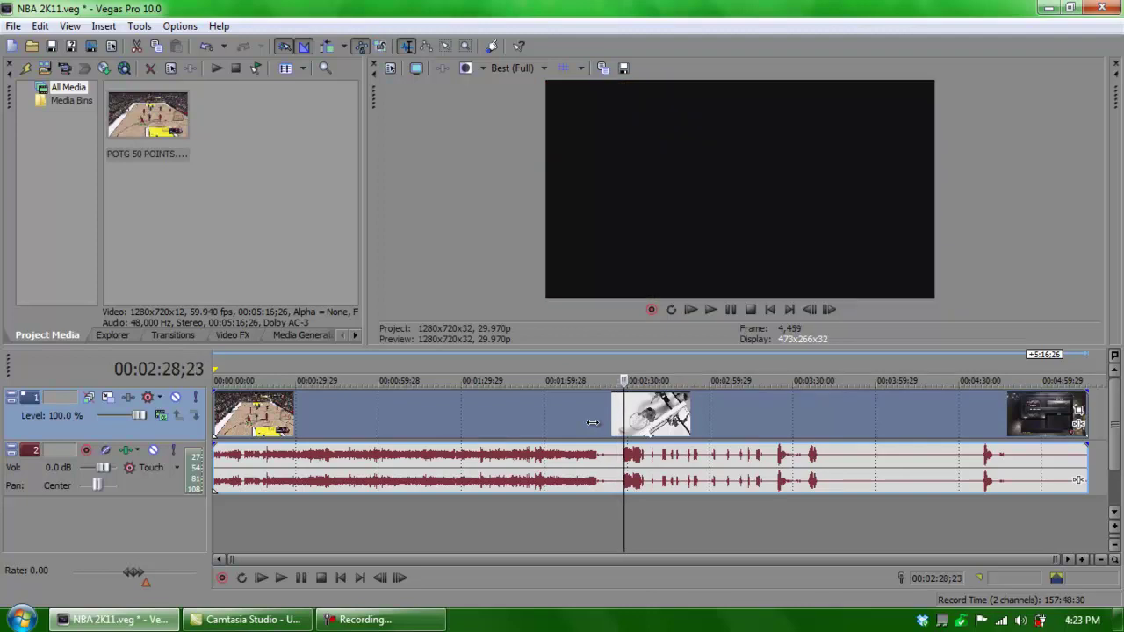
{"action": "key", "text": "Return"}
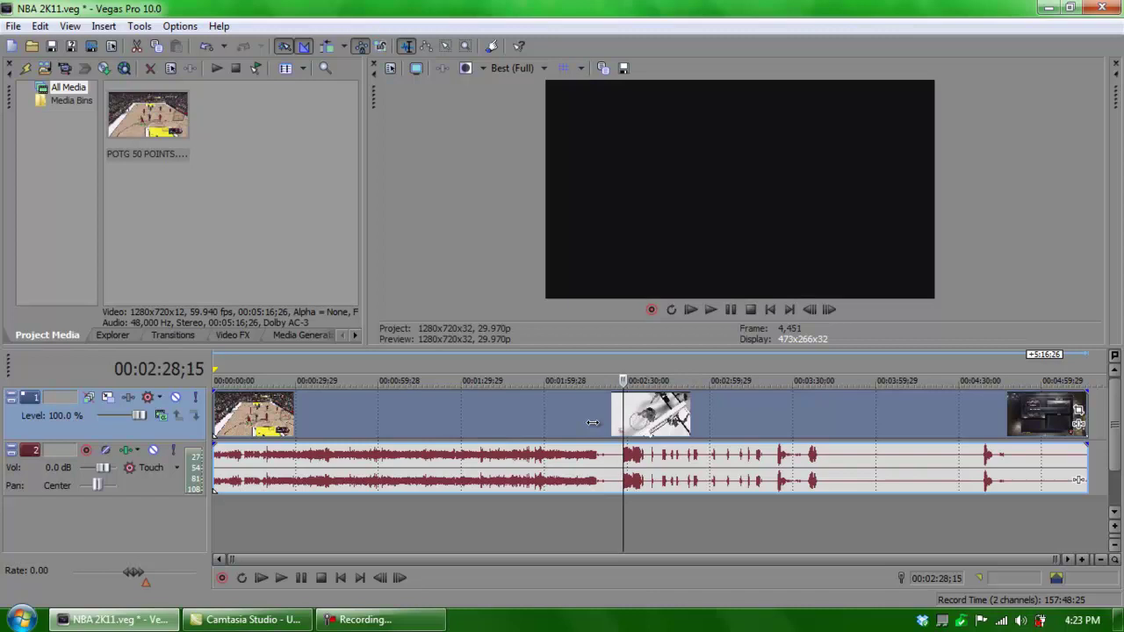
{"action": "key", "text": "s"}
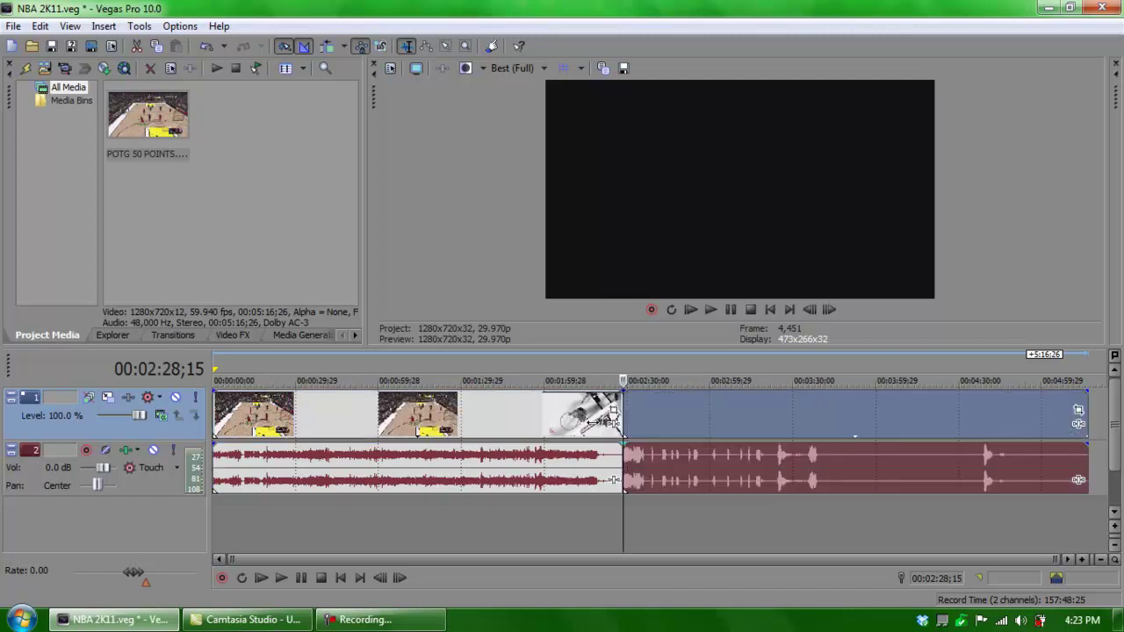
{"action": "key", "text": "space"}
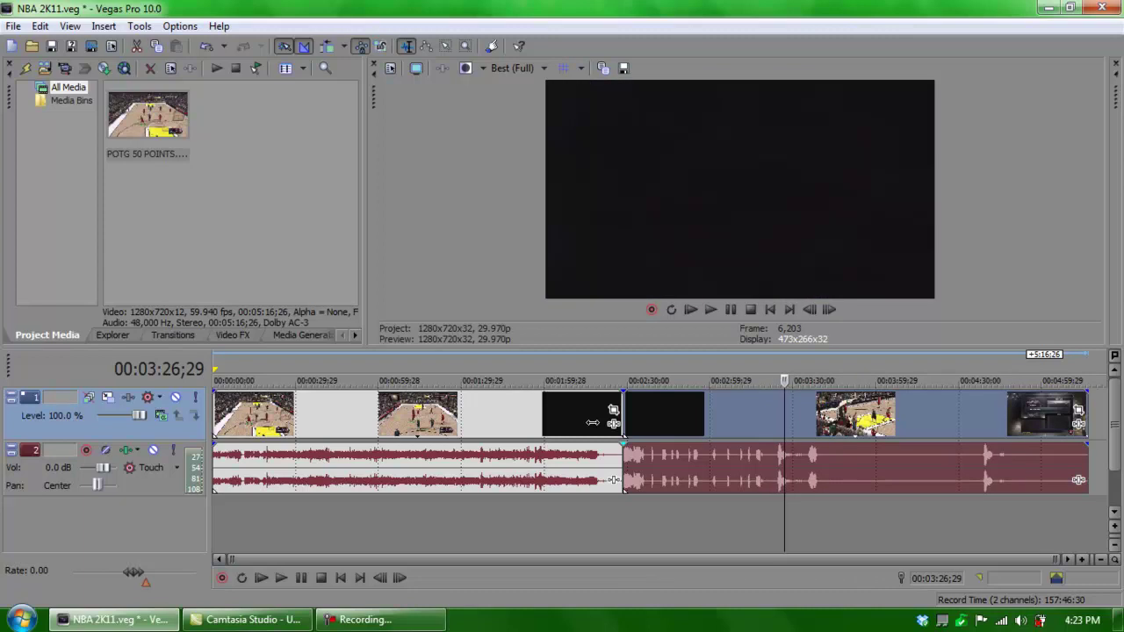
{"action": "key", "text": "s"}
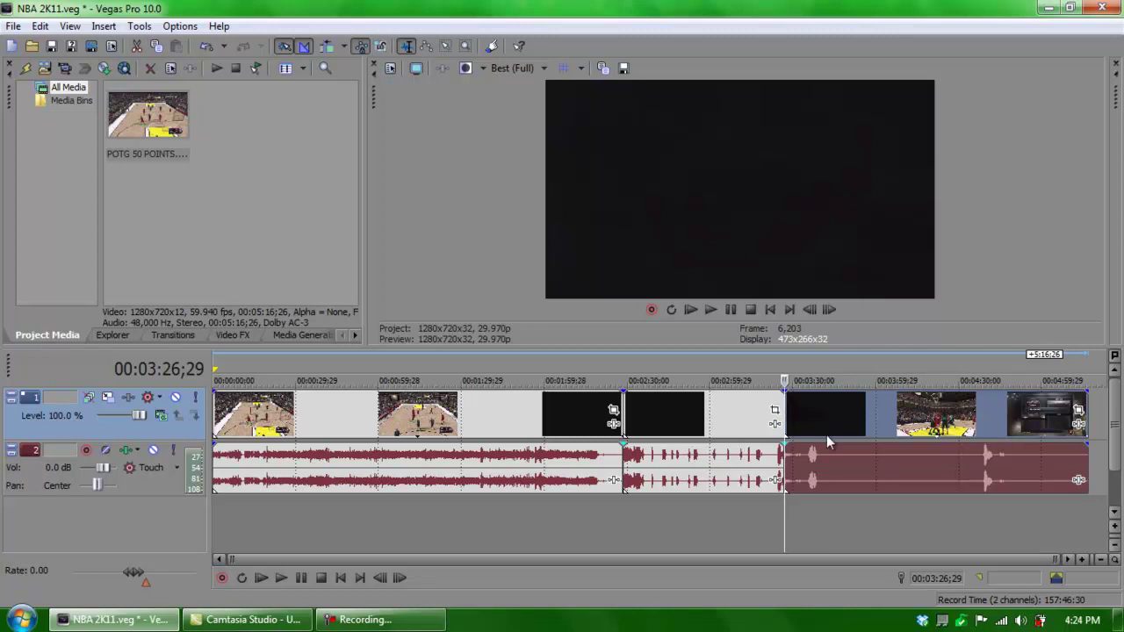
Delete the final piece after 00:03:26;29 and the opening piece before 00:02:28;15
{"action": "left_click", "coordinate": [889, 435]}
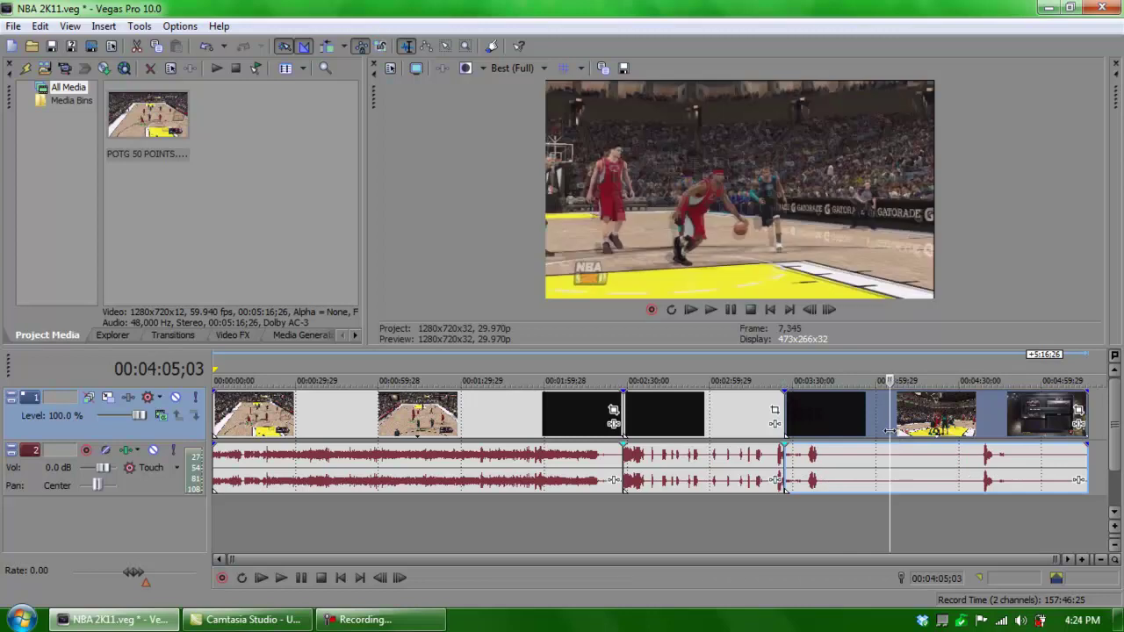
{"action": "key", "text": "Delete"}
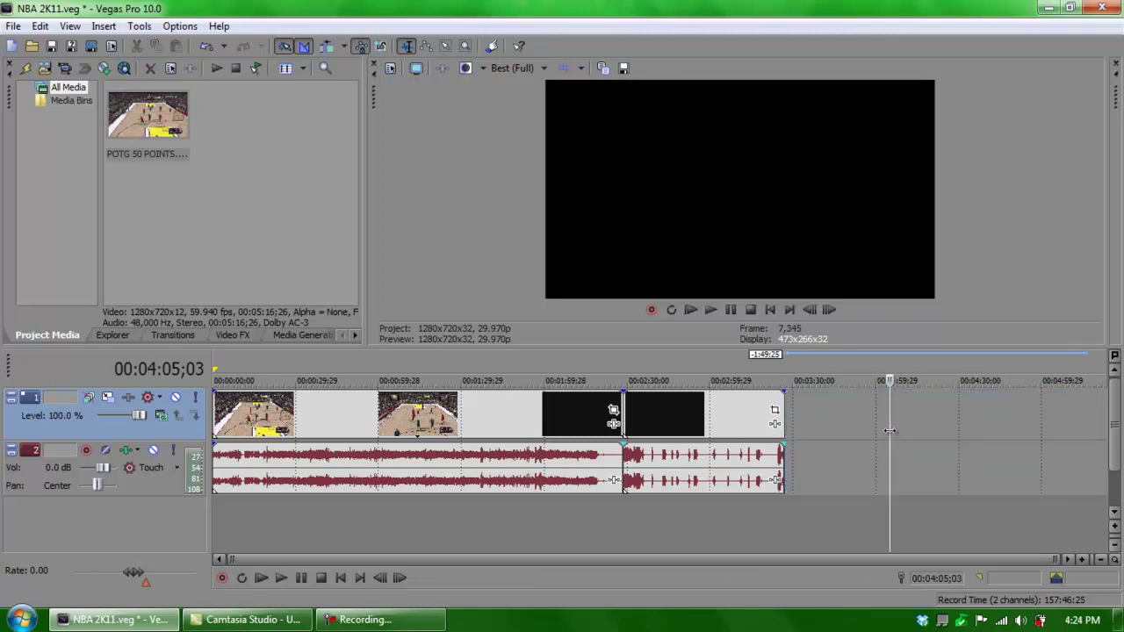
{"action": "left_click", "coordinate": [532, 427]}
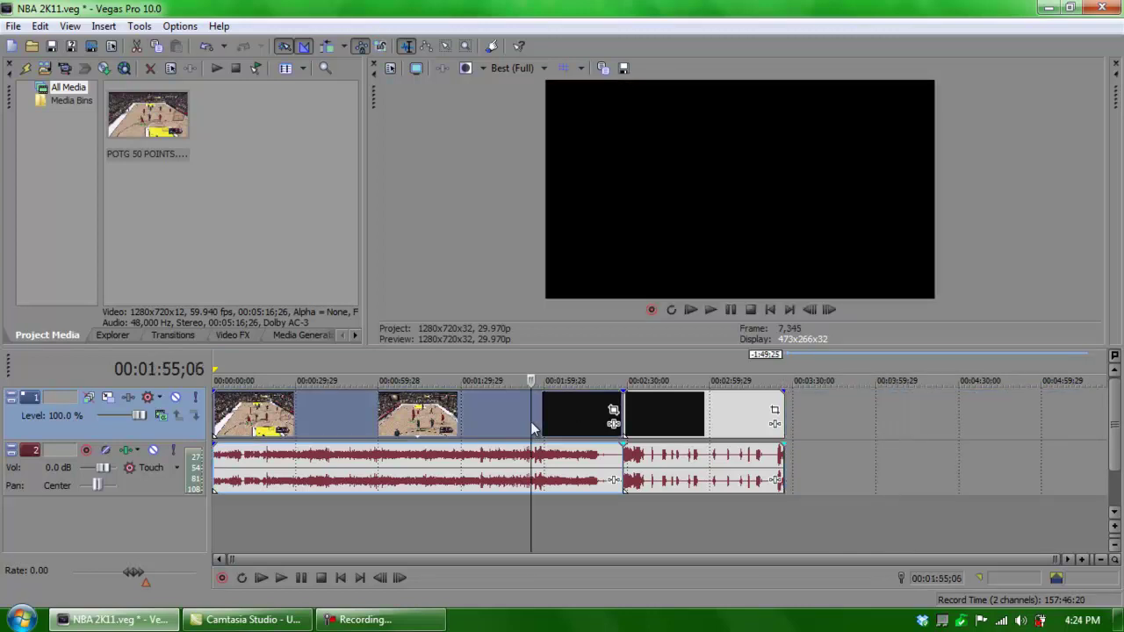
{"action": "key", "text": "Delete"}
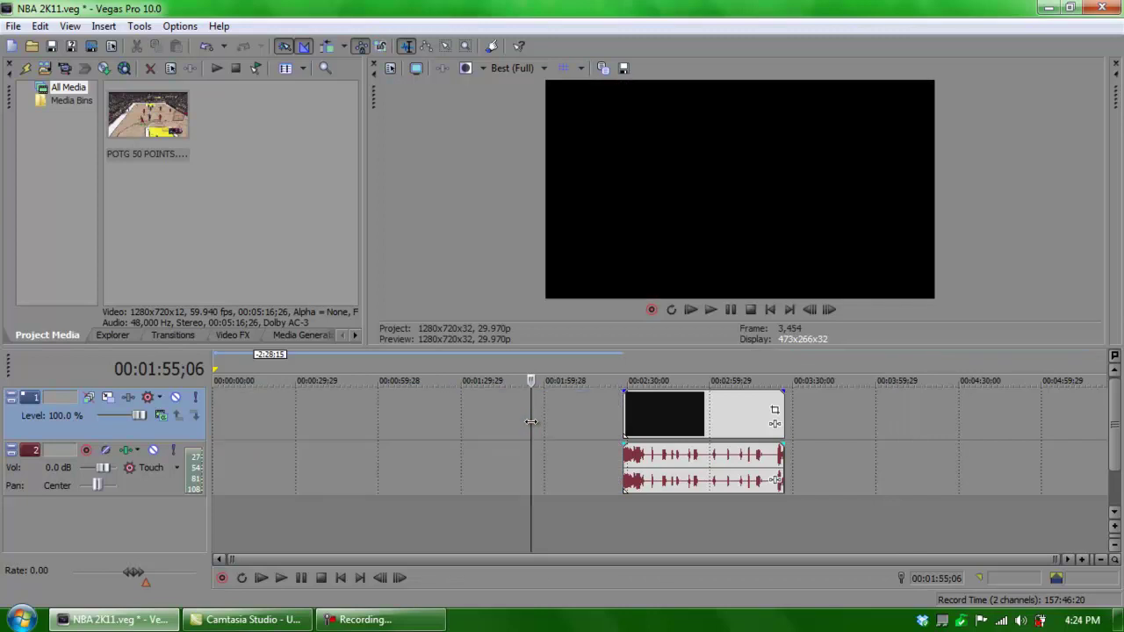
Move the remaining middle piece to 00:00:00 and play it from the beginning
{"action": "left_click", "coordinate": [690, 416]}
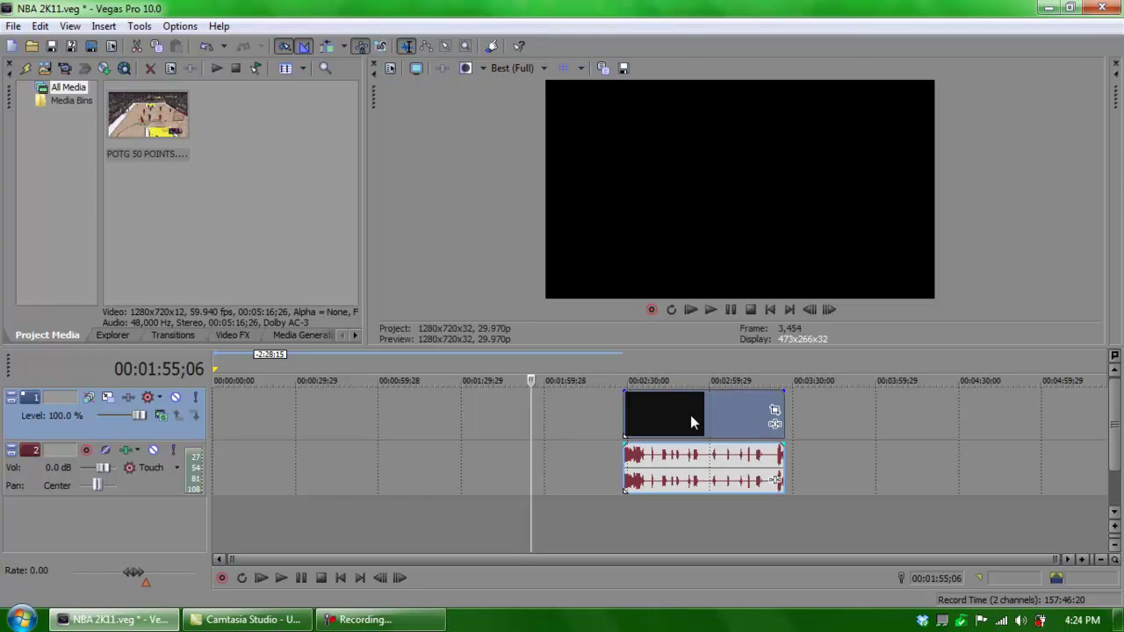
{"action": "left_click_drag", "start_coordinate": [690, 415], "coordinate": [259, 444]}
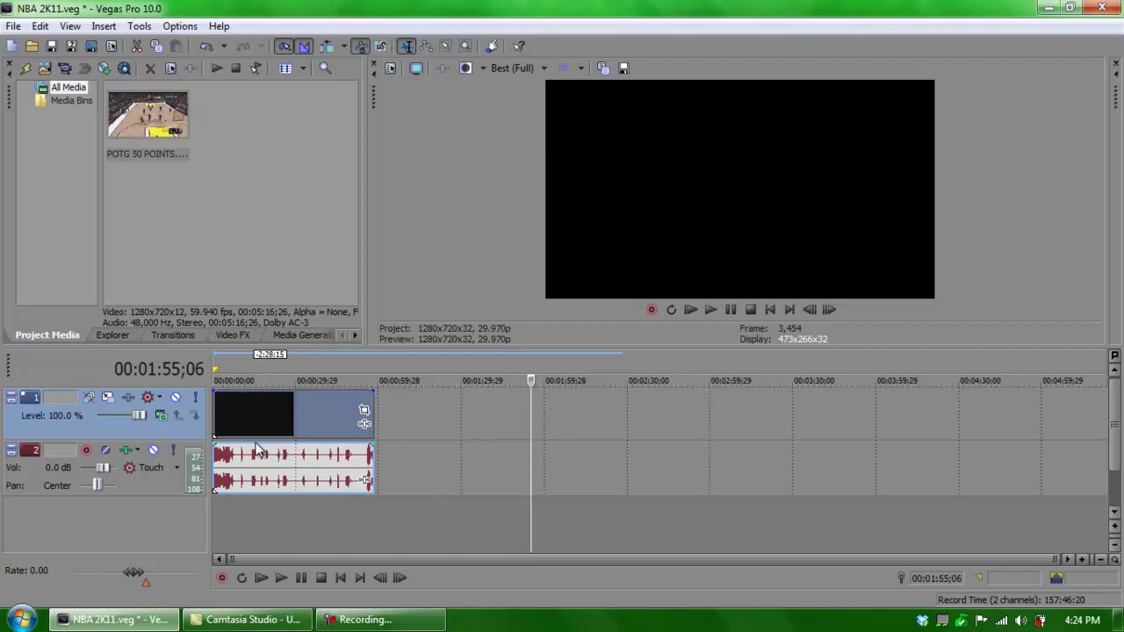
{"action": "left_click", "coordinate": [217, 415]}
{"action": "key", "text": "space"}
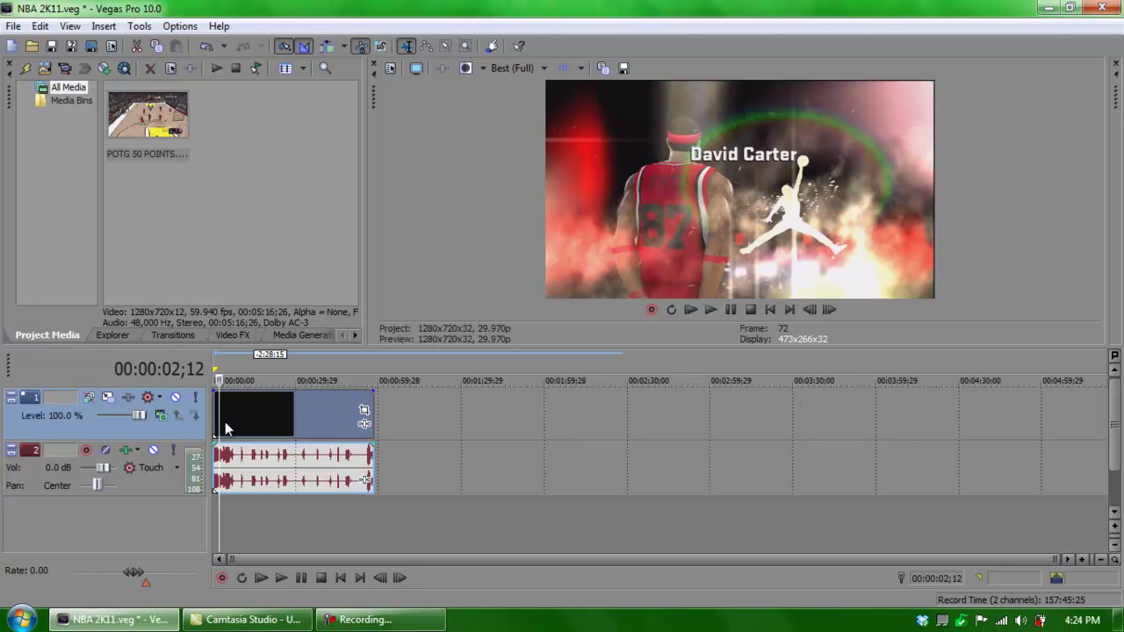
Set the clip's event properties to Disable resample, Reduce interlace flicker on, Maintain aspect ratio off
{"action": "right_click", "coordinate": [224, 422]}
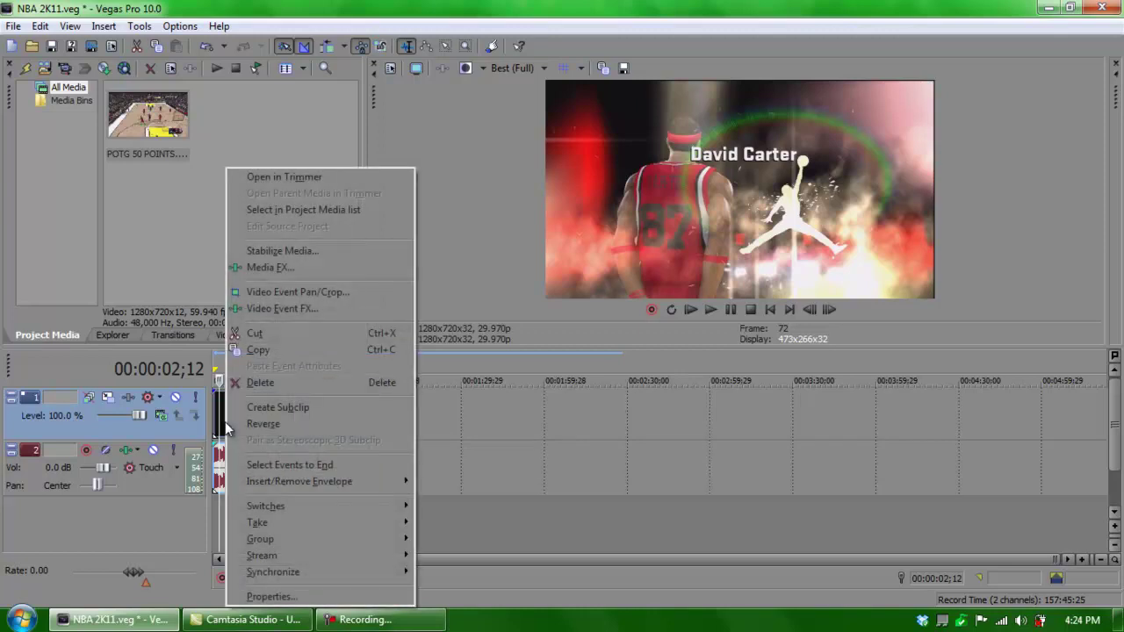
{"action": "left_click", "coordinate": [268, 596]}
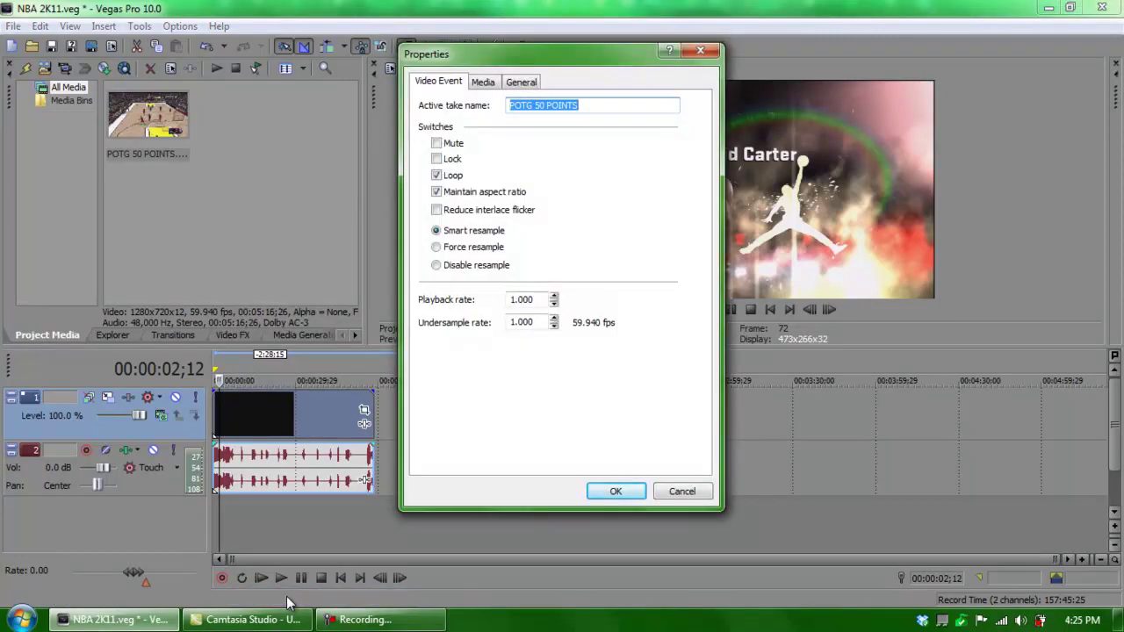
{"action": "left_click", "coordinate": [437, 266]}
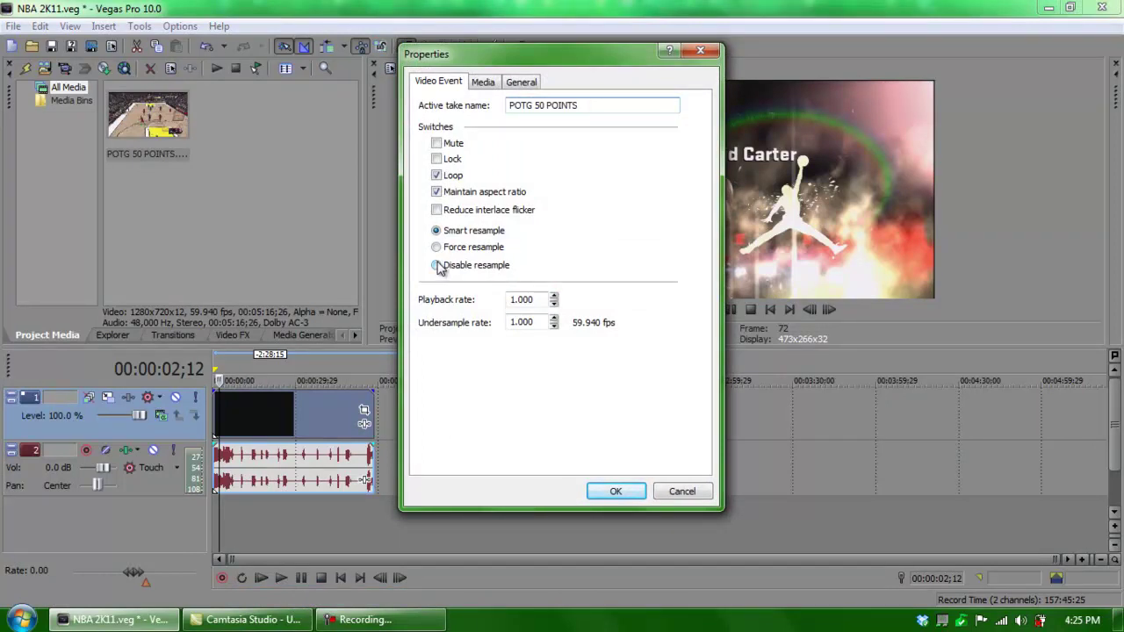
{"action": "left_click", "coordinate": [436, 192]}
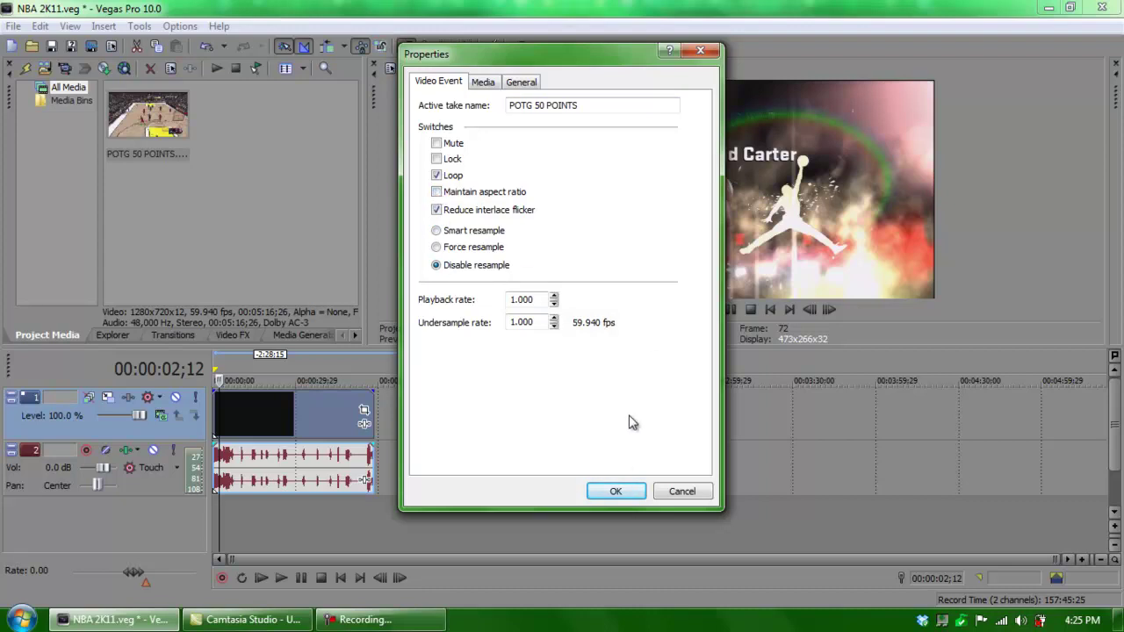
{"action": "left_click", "coordinate": [620, 490]}
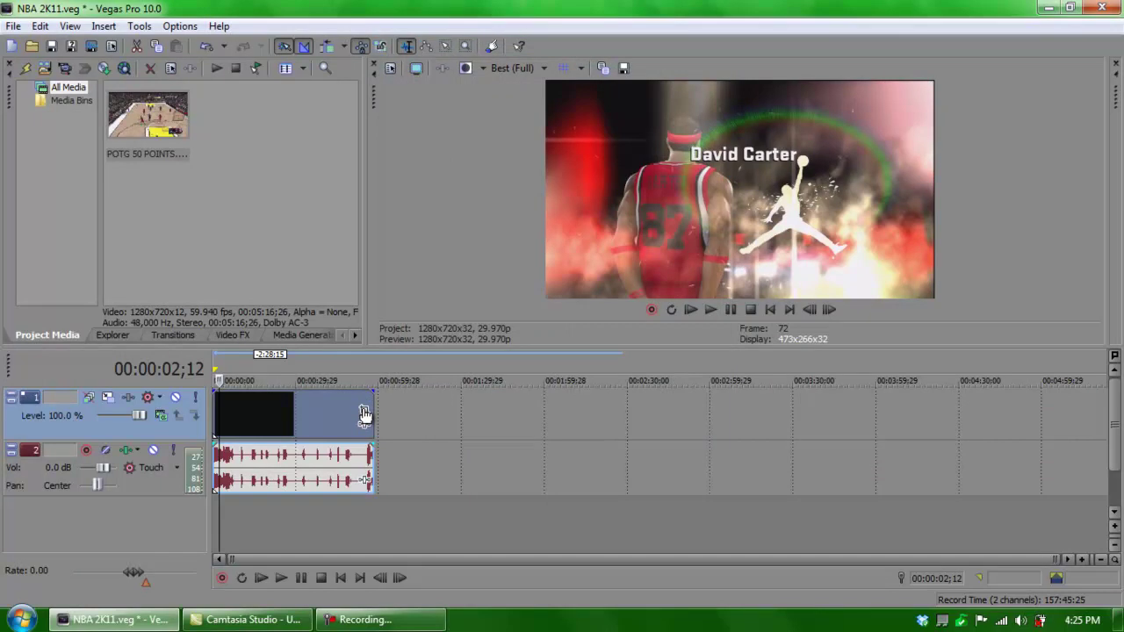
In Event Pan/Crop, crop the frame in slightly from the corner
{"action": "left_click", "coordinate": [363, 409]}
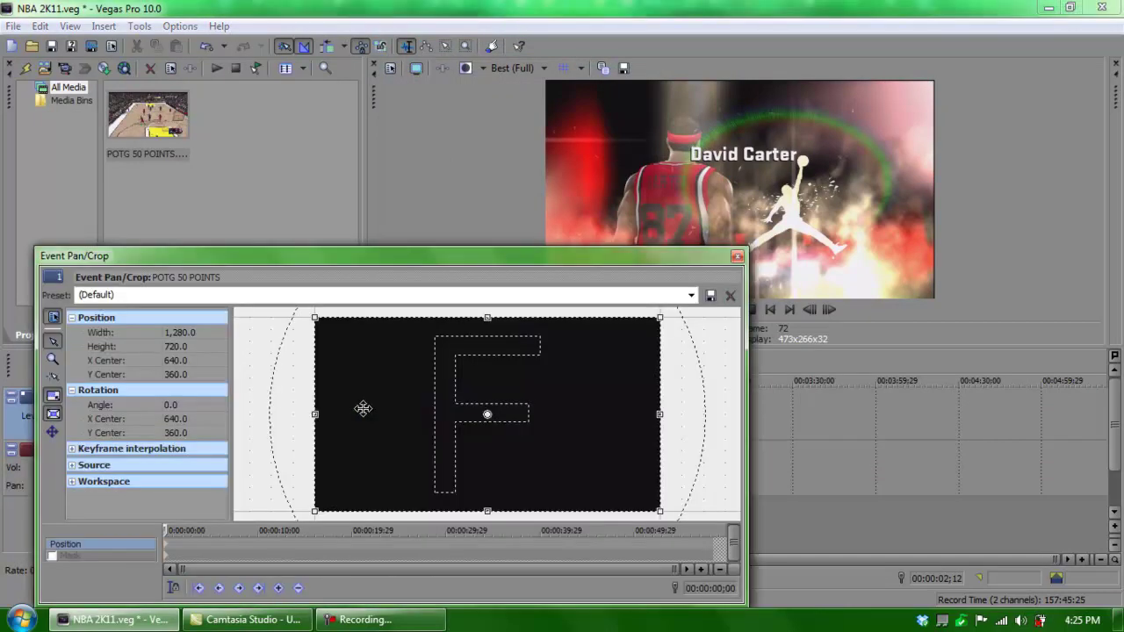
{"action": "left_click_drag", "start_coordinate": [426, 256], "coordinate": [677, 299]}
{"action": "left_click", "coordinate": [245, 418]}
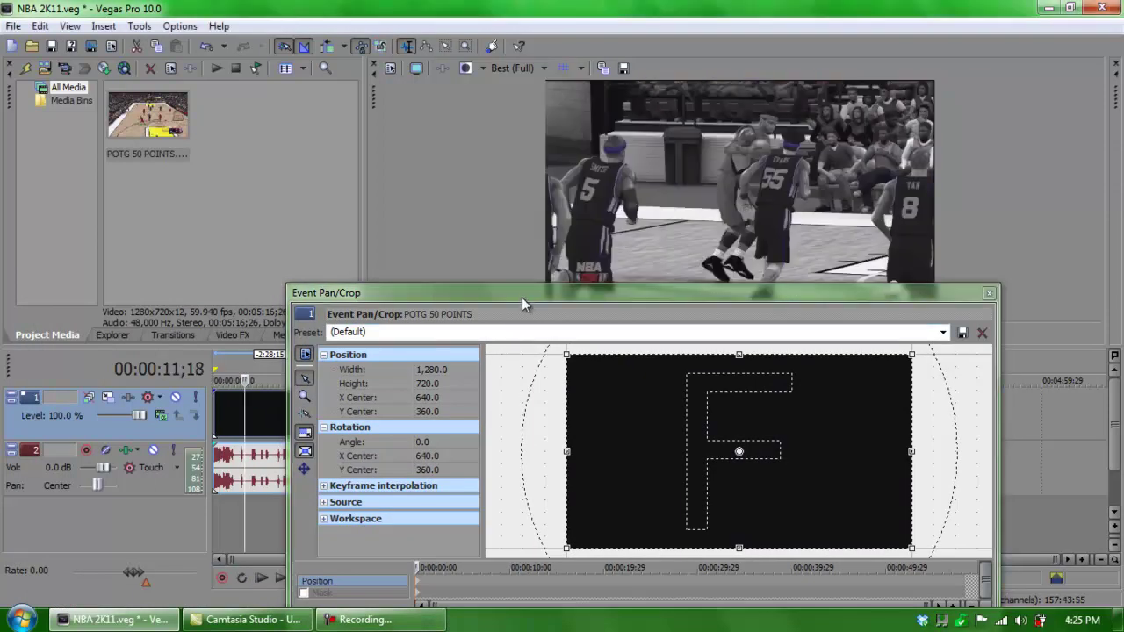
{"action": "left_click", "coordinate": [225, 408]}
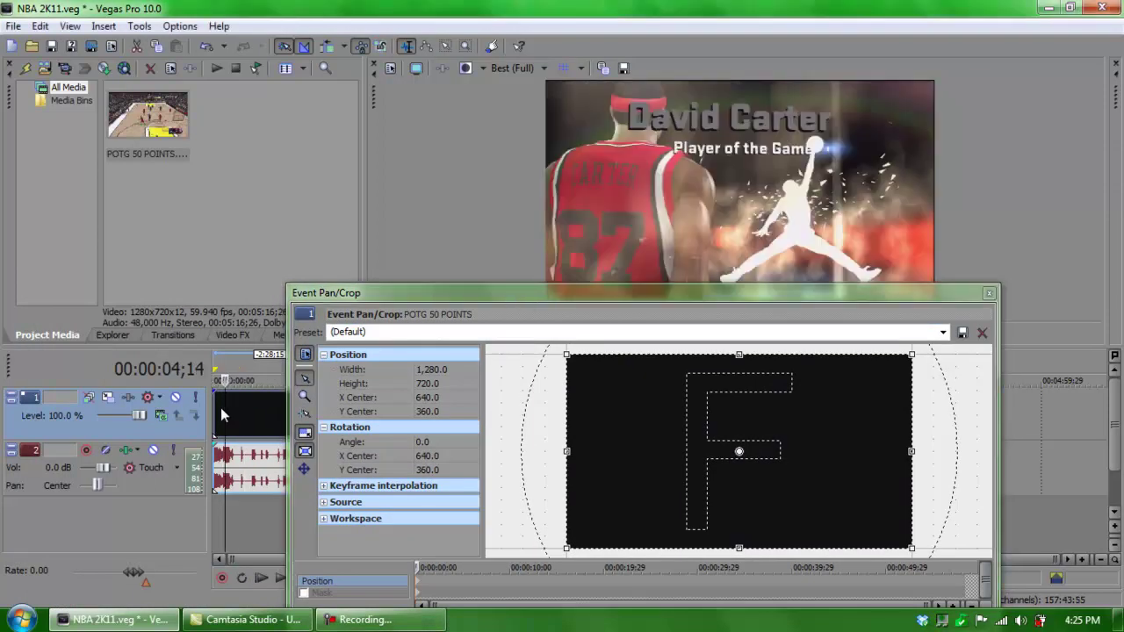
{"action": "left_click", "coordinate": [913, 354]}
{"action": "left_click_drag", "start_coordinate": [914, 354], "coordinate": [910, 357]}
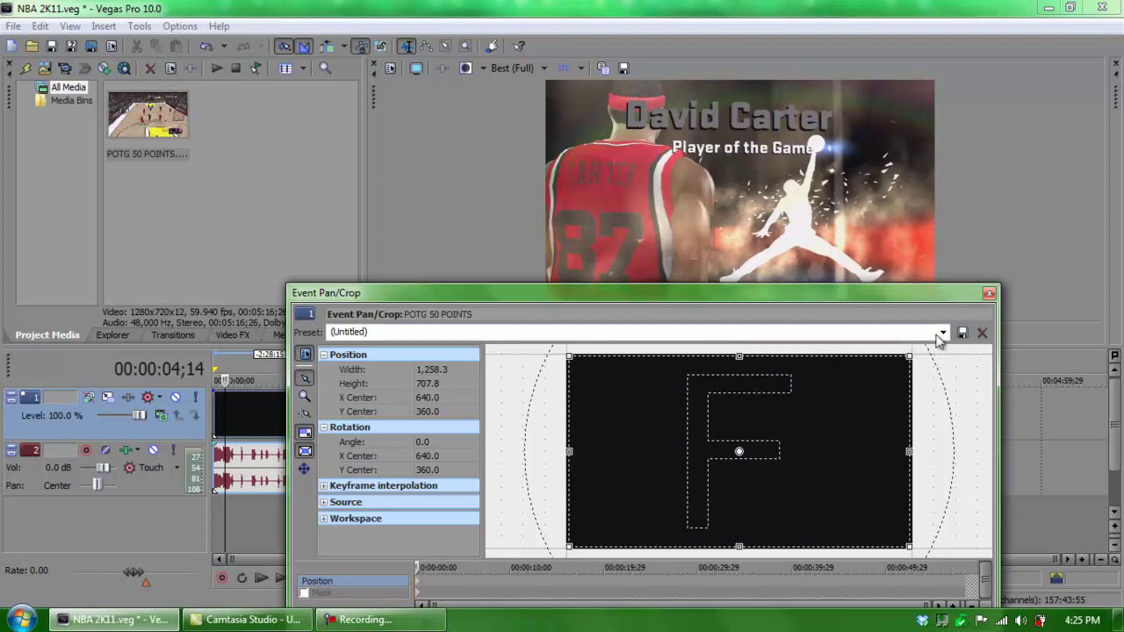
Apply the NBA 2K11 pan/crop preset (1269.2 × 713.9), close the window and enlarge the preview
{"action": "left_click", "coordinate": [943, 331]}
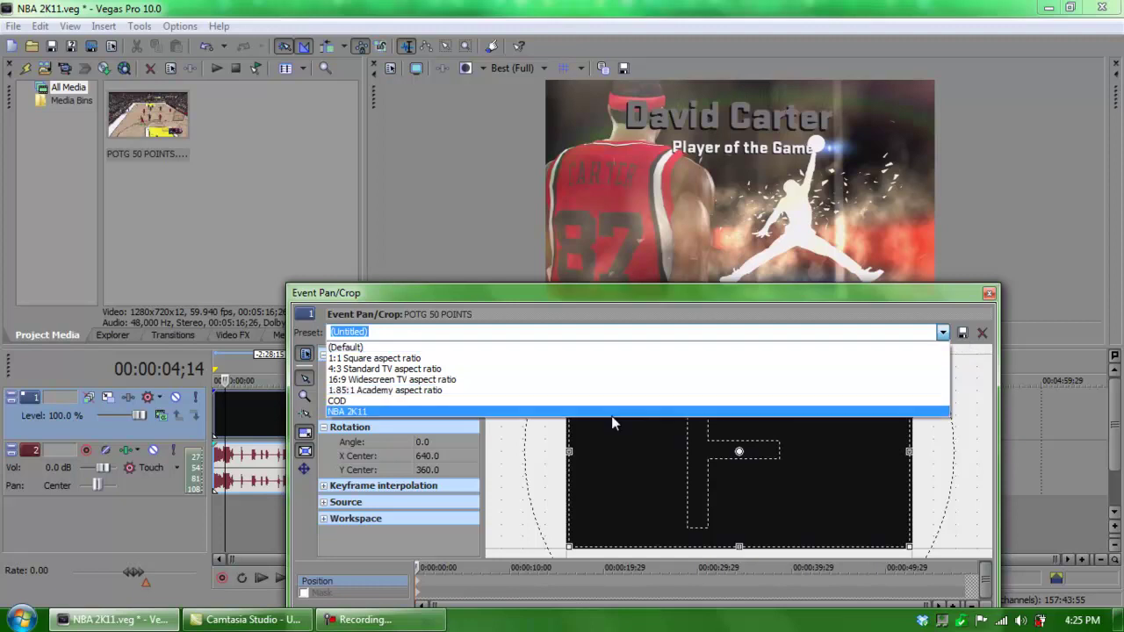
{"action": "left_click", "coordinate": [472, 413]}
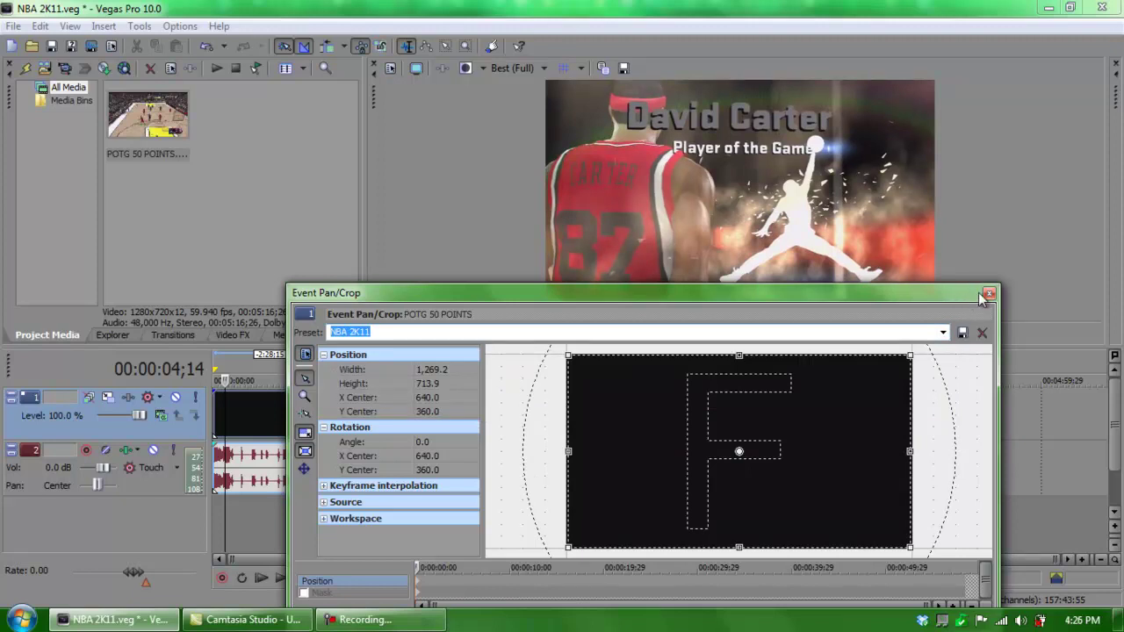
{"action": "left_click", "coordinate": [989, 294]}
{"action": "left_click", "coordinate": [989, 294]}
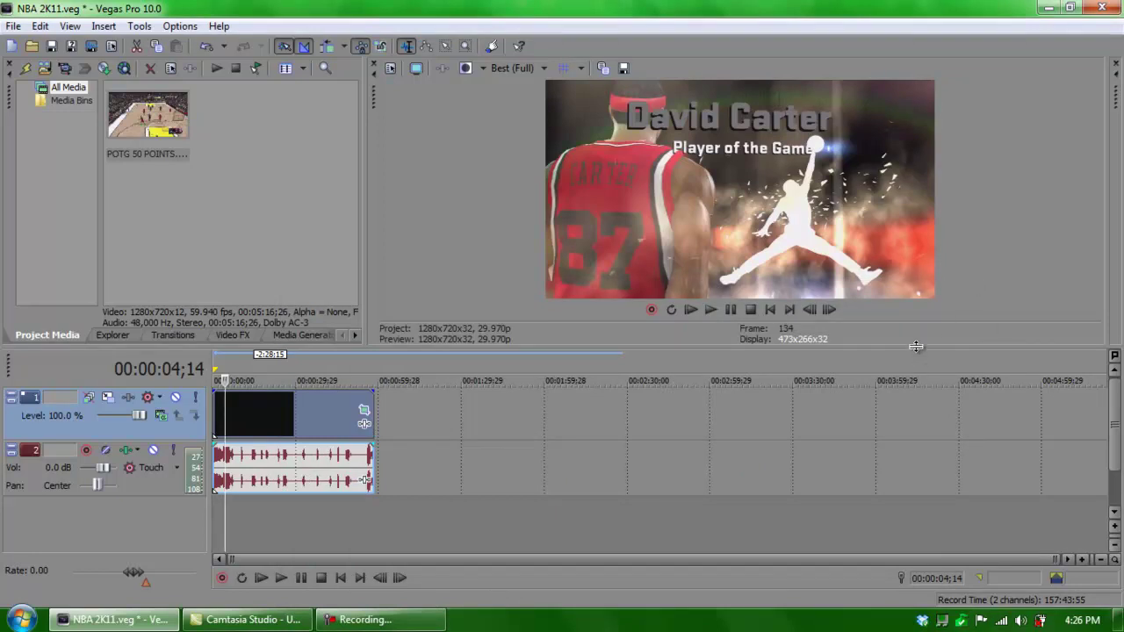
{"action": "left_click_drag", "start_coordinate": [916, 347], "coordinate": [916, 402]}
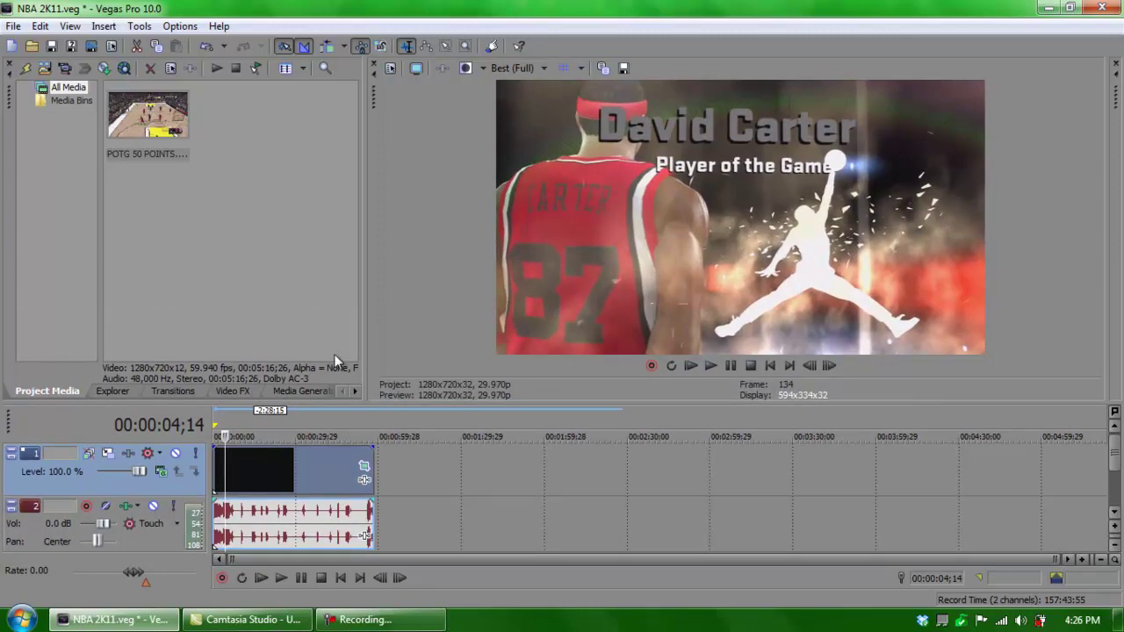
Drag the Color Curves HD preset from Video FX onto the game clip
{"action": "left_click", "coordinate": [243, 389]}
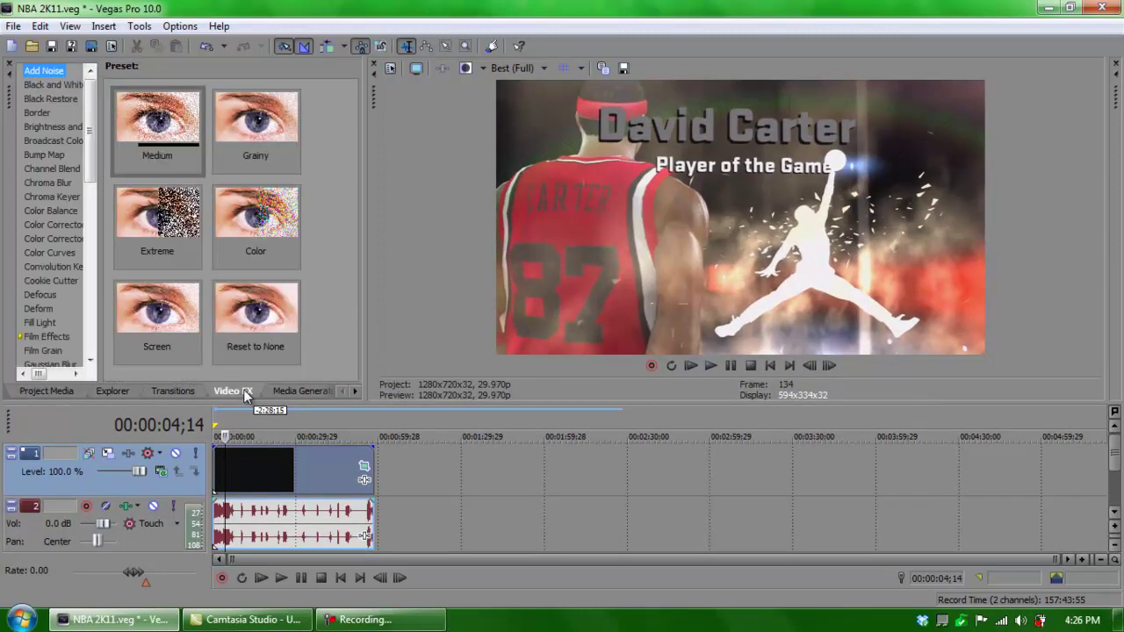
{"action": "left_click", "coordinate": [54, 255]}
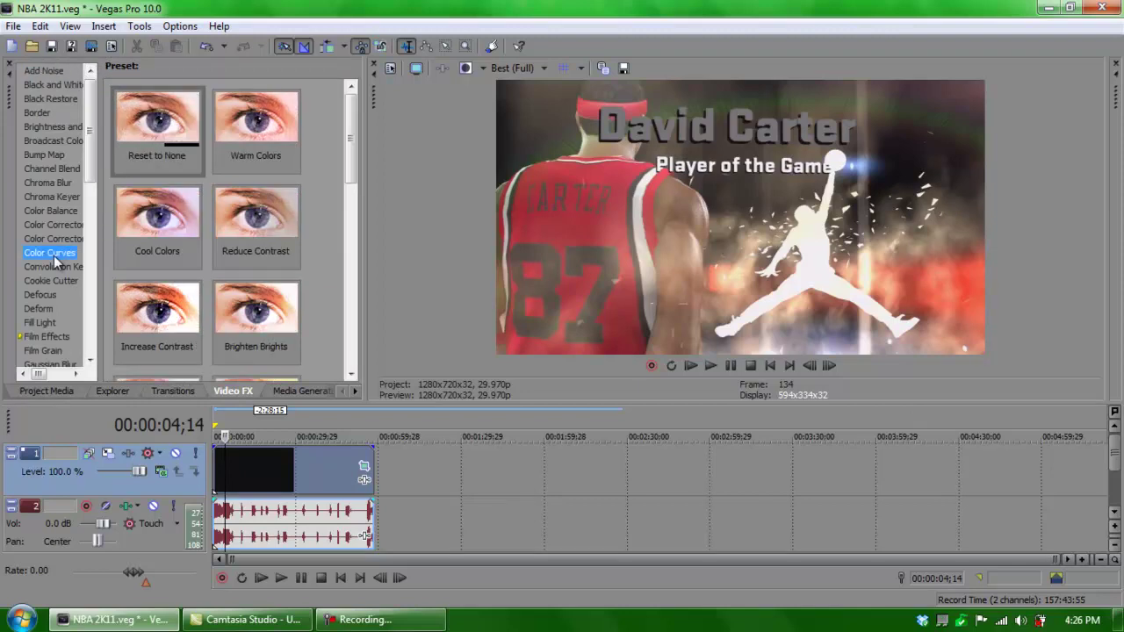
{"action": "left_click_drag", "start_coordinate": [355, 142], "coordinate": [353, 330]}
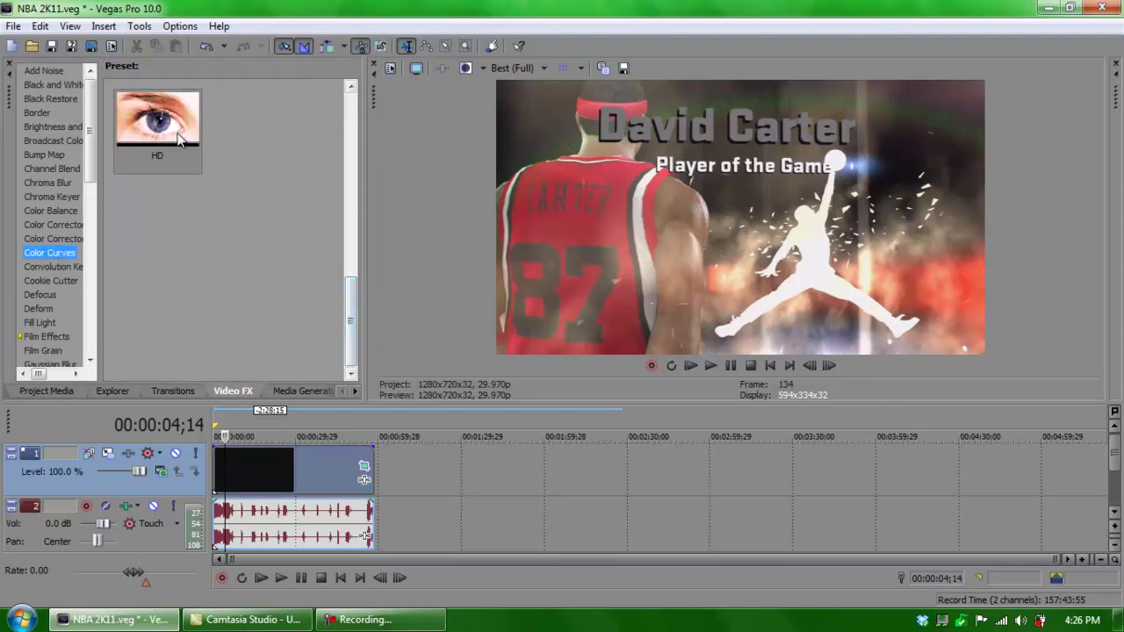
{"action": "left_click_drag", "start_coordinate": [158, 123], "coordinate": [264, 452]}
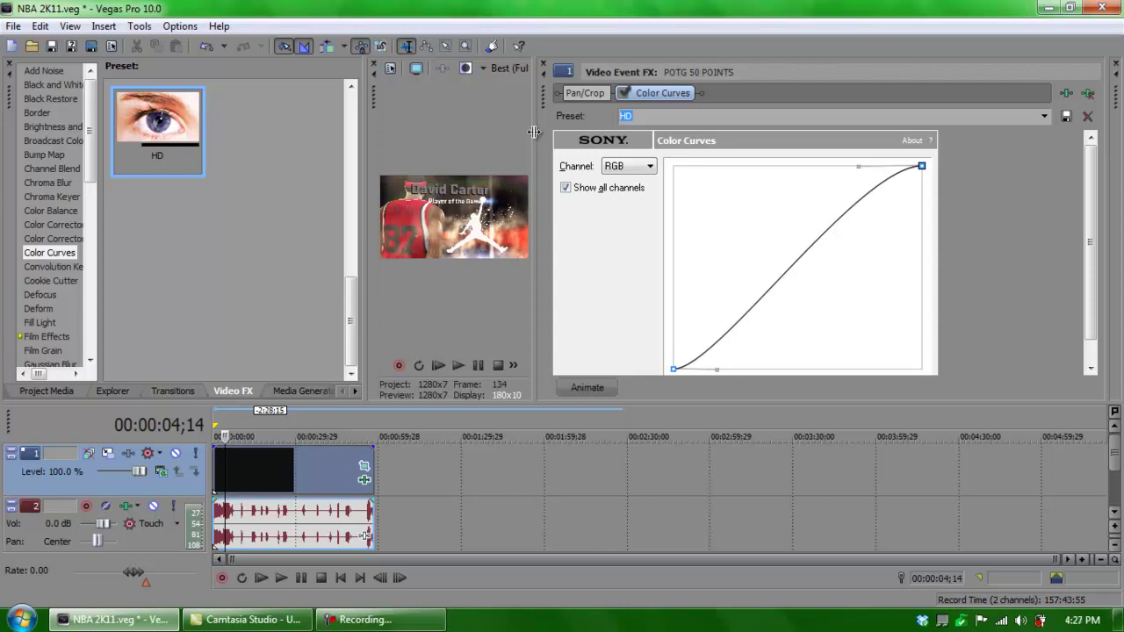
Enlarge the preview, raise the timeline, then play the graded clip and stop at the start
{"action": "left_click_drag", "start_coordinate": [533, 131], "coordinate": [1108, 192]}
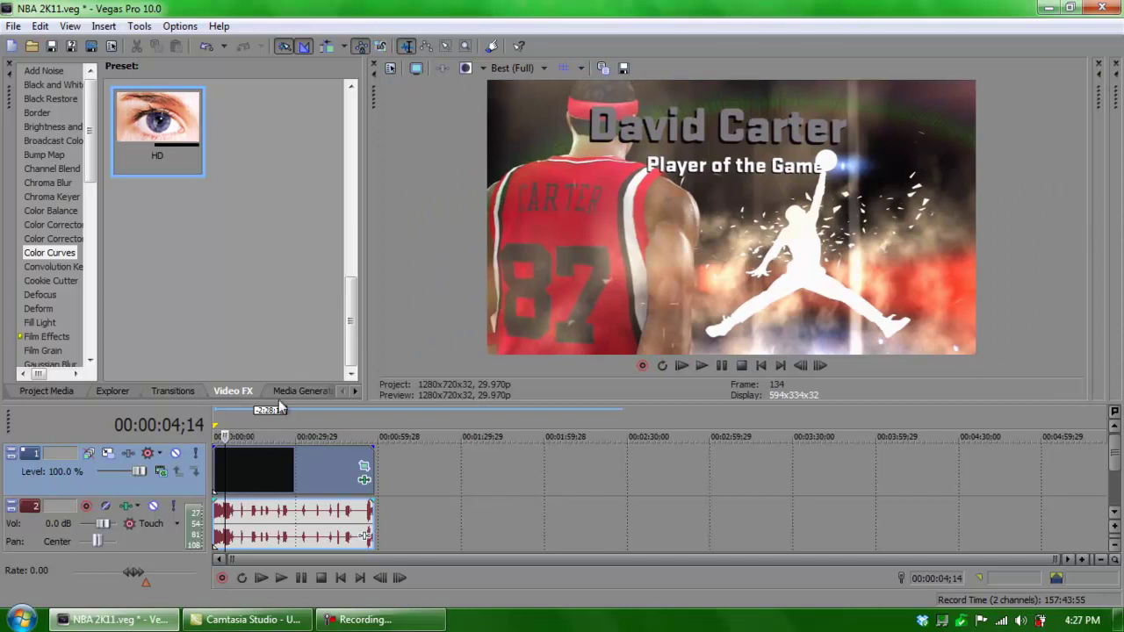
{"action": "left_click_drag", "start_coordinate": [309, 403], "coordinate": [331, 334]}
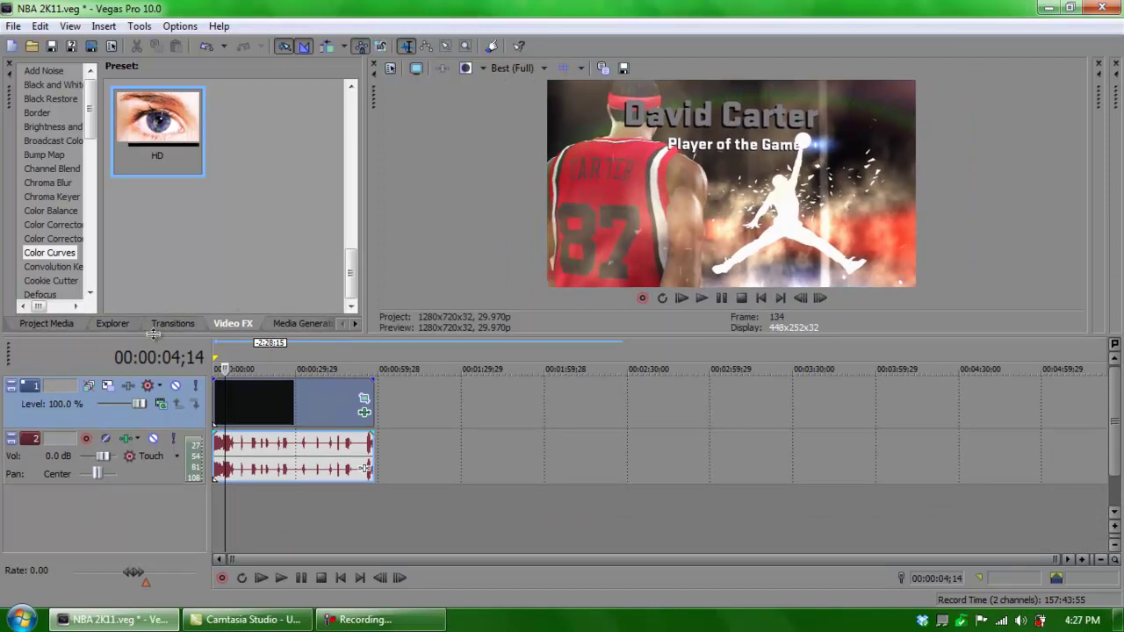
{"action": "left_click", "coordinate": [261, 578]}
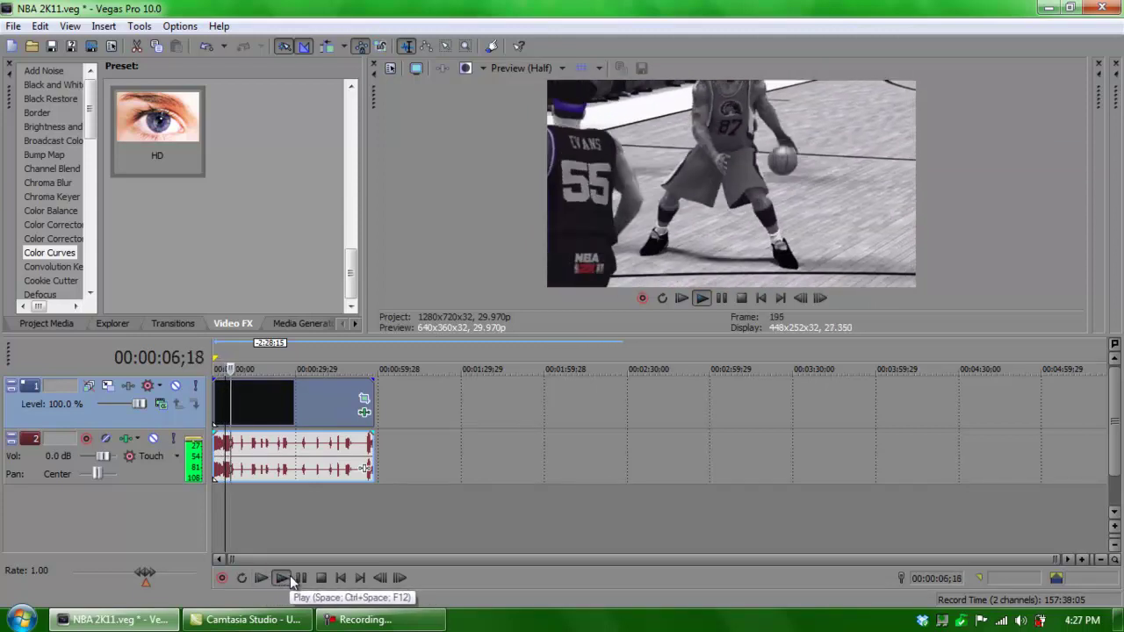
{"action": "left_click", "coordinate": [299, 577]}
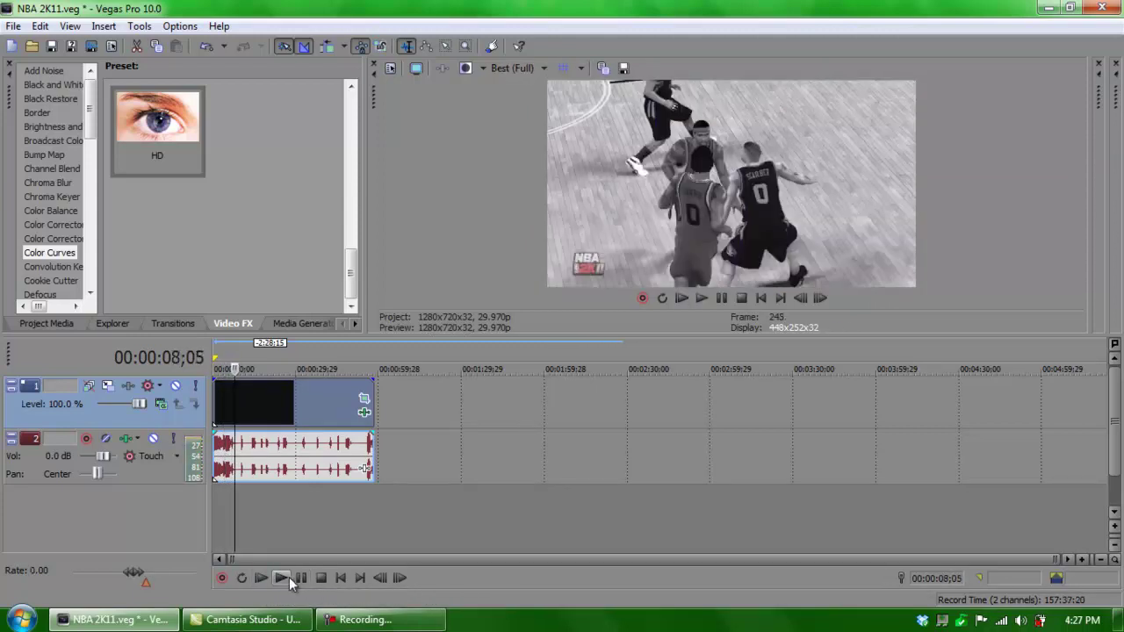
{"action": "left_click", "coordinate": [341, 577]}
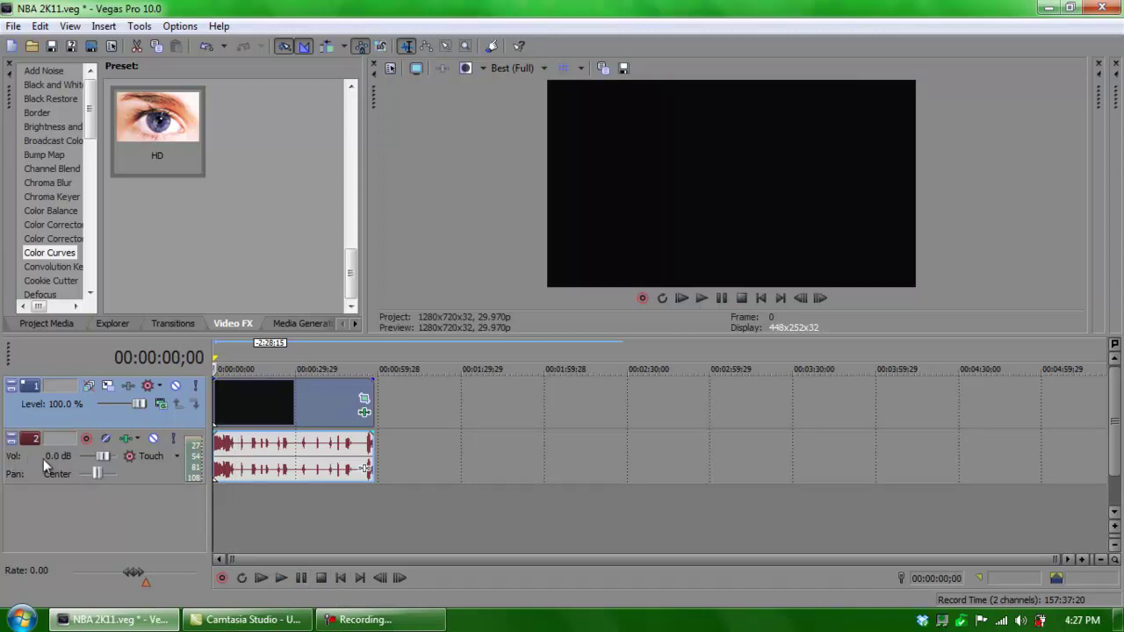
Lower track 2's volume to -25.6 dB and play from the start to check it
{"action": "left_click", "coordinate": [102, 460]}
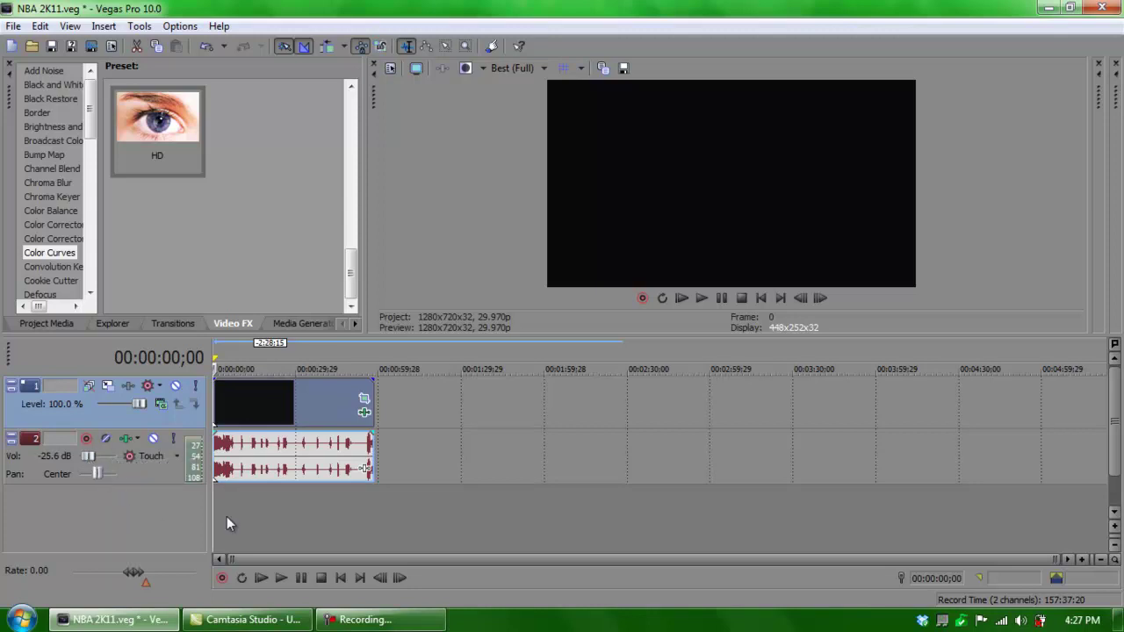
{"action": "left_click", "coordinate": [261, 580]}
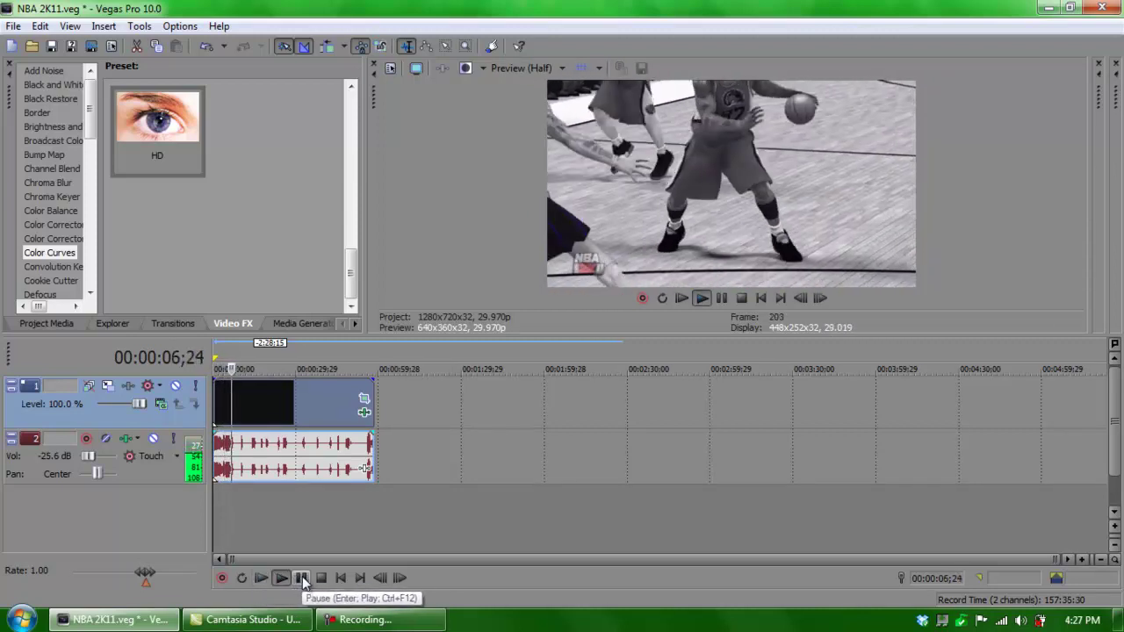
{"action": "left_click", "coordinate": [286, 579]}
{"action": "left_click", "coordinate": [340, 579]}
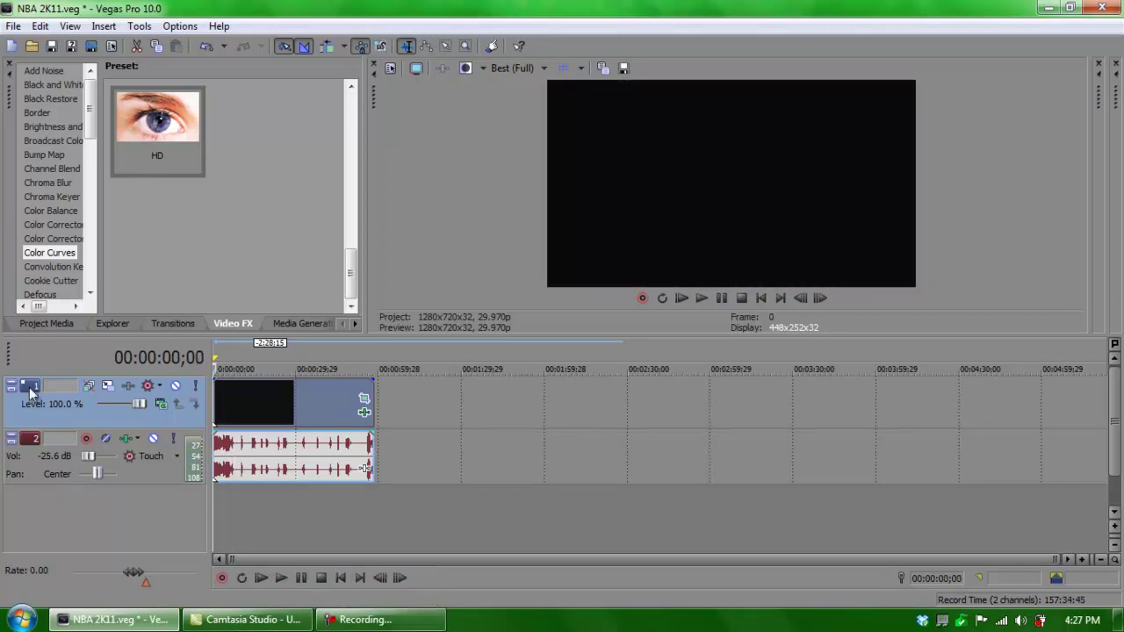
Add a new audio track 3 for the voiceover and arm it, saving recordings to Documents
{"action": "left_click", "coordinate": [107, 26]}
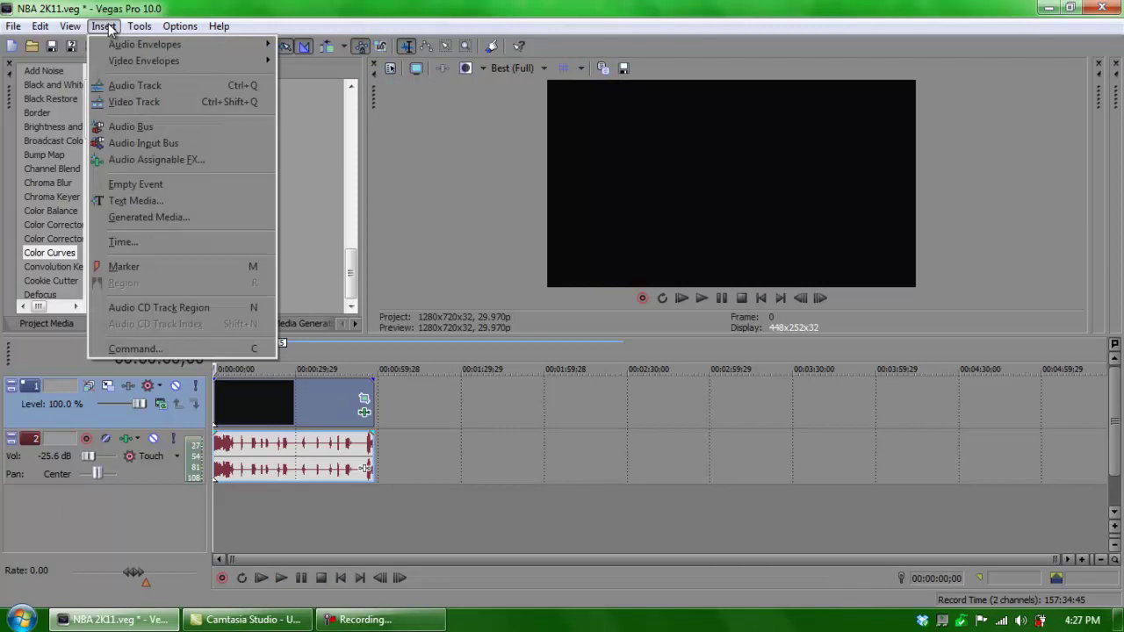
{"action": "left_click", "coordinate": [122, 85]}
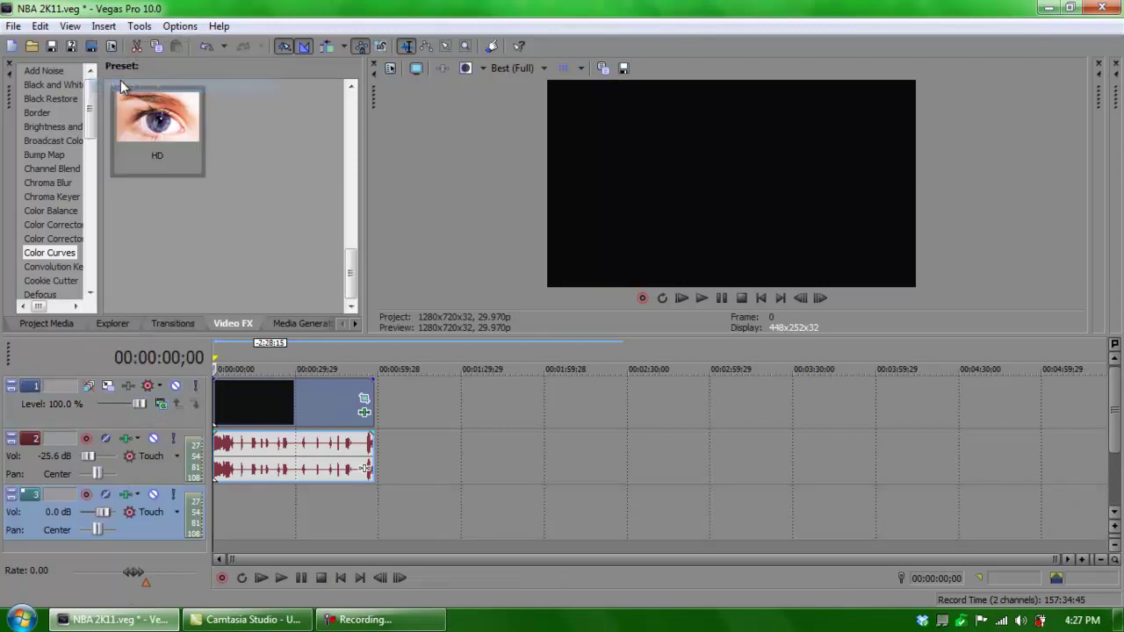
{"action": "left_click", "coordinate": [86, 497]}
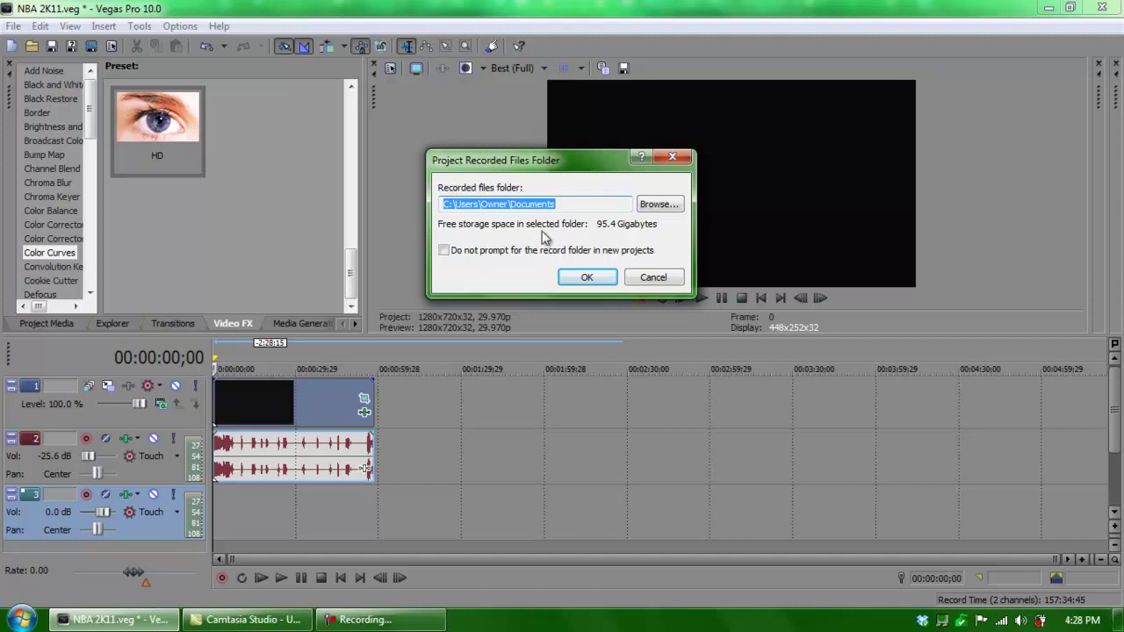
{"action": "left_click", "coordinate": [581, 275]}
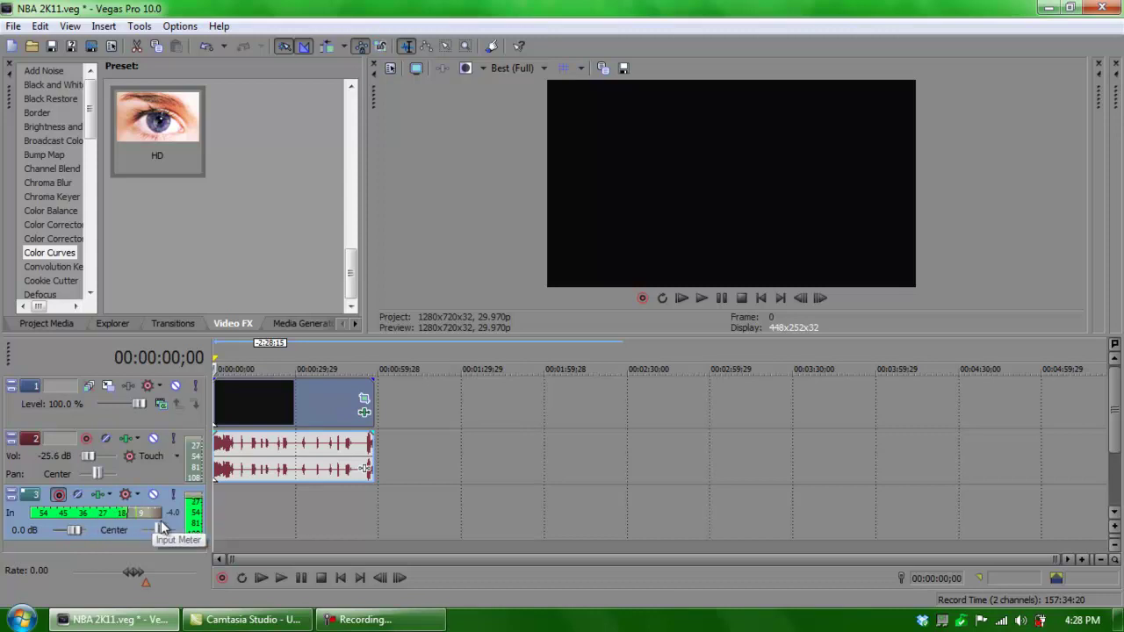
Record the voiceover on track 3 as Track 3 - 1.wav while the clip plays
{"action": "left_click", "coordinate": [223, 578]}
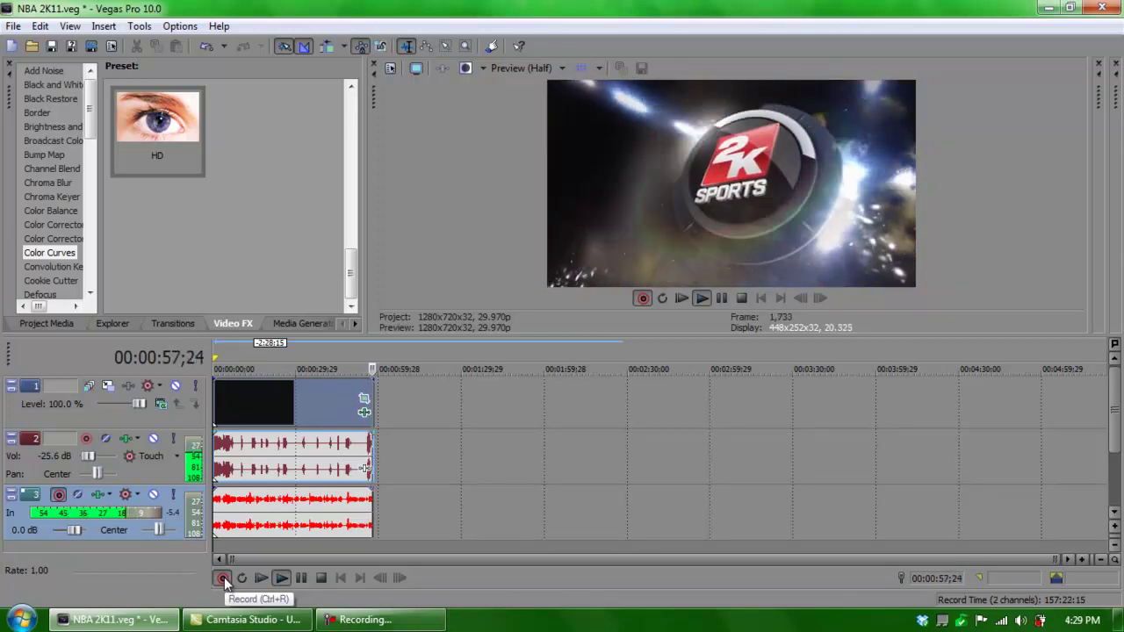
{"action": "left_click", "coordinate": [223, 577]}
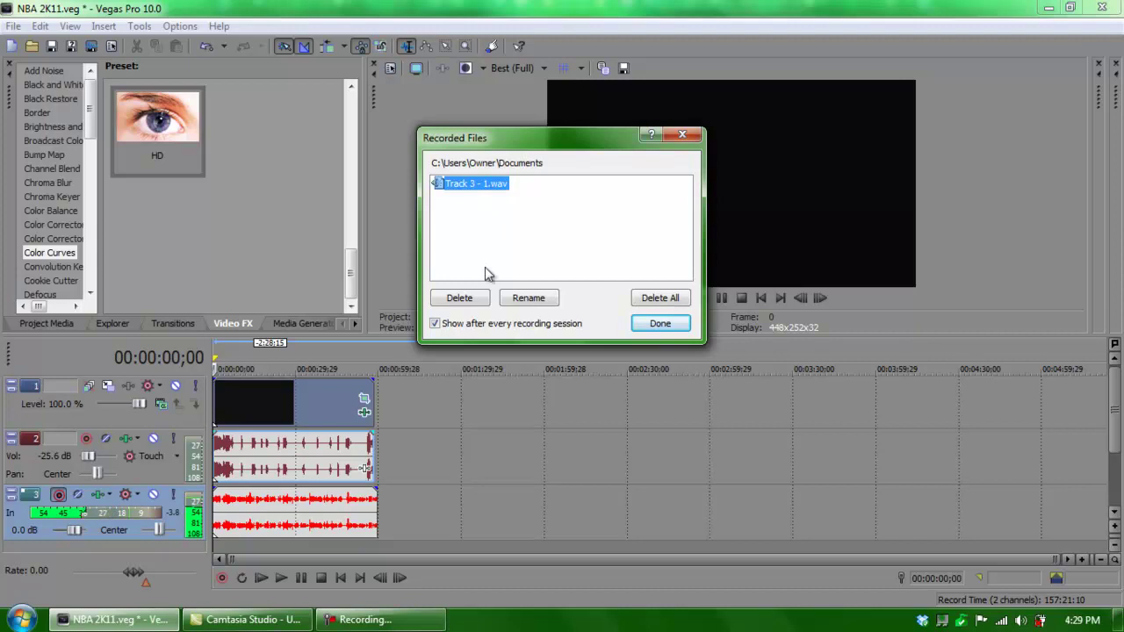
Place Record Take 1 on track 3, play it back from 00:00:18;13, then rewind to start
{"action": "left_click", "coordinate": [650, 325]}
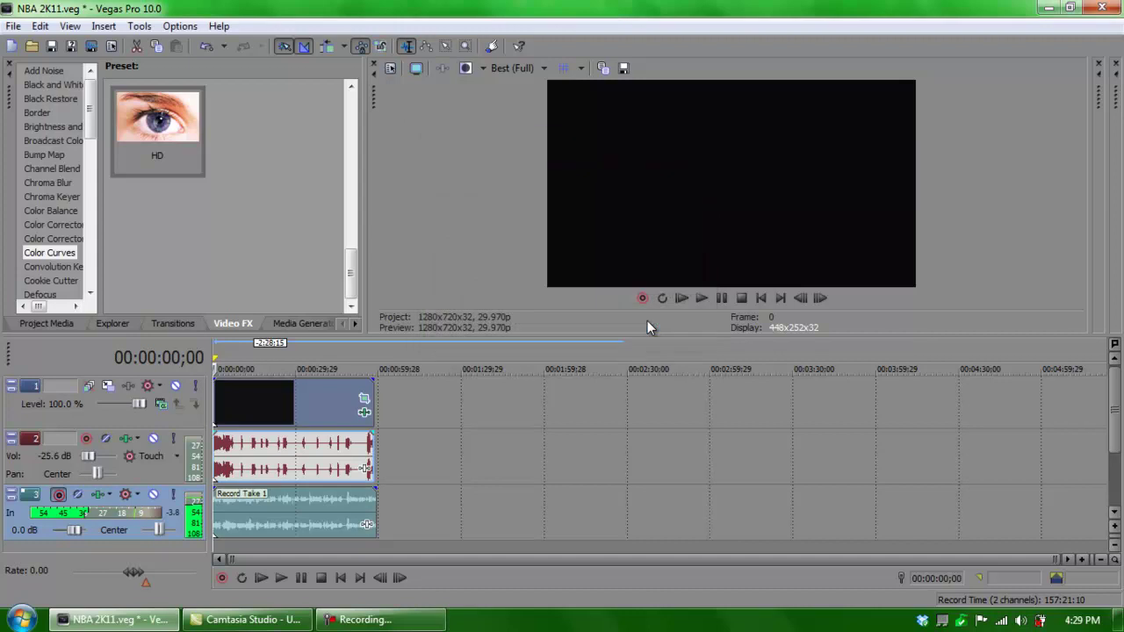
{"action": "left_click", "coordinate": [373, 505]}
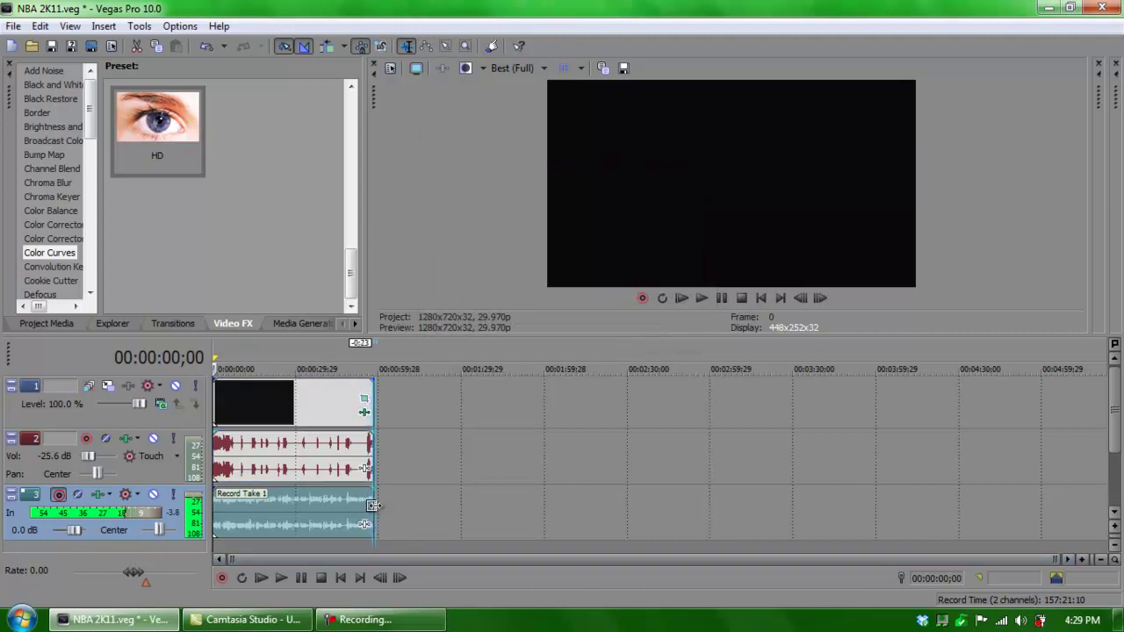
{"action": "left_click", "coordinate": [265, 518]}
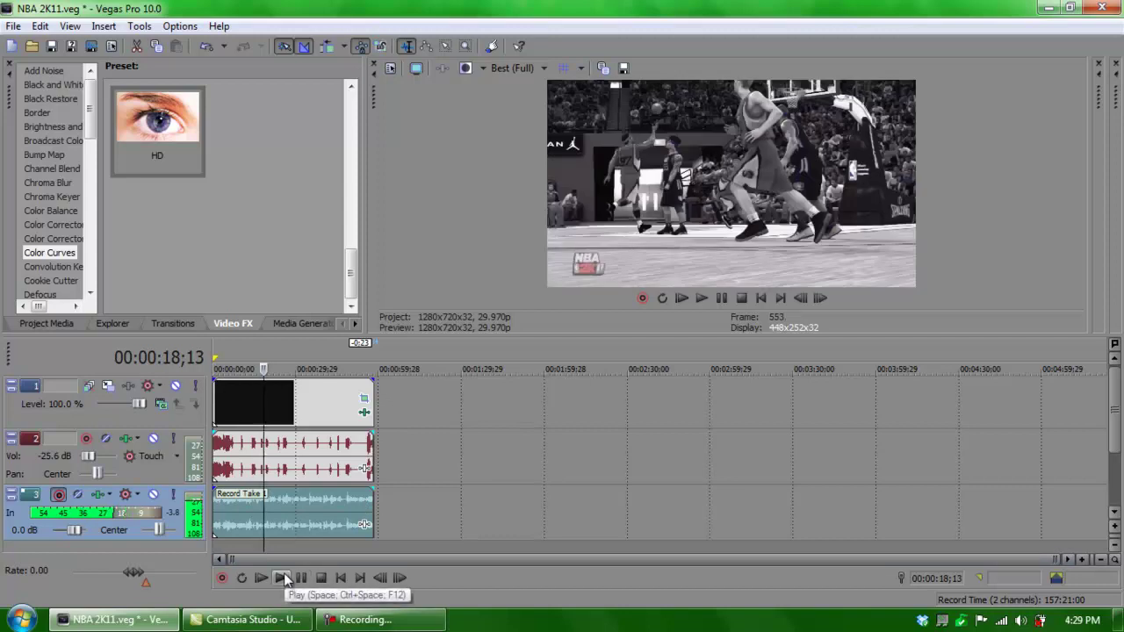
{"action": "left_click", "coordinate": [281, 577]}
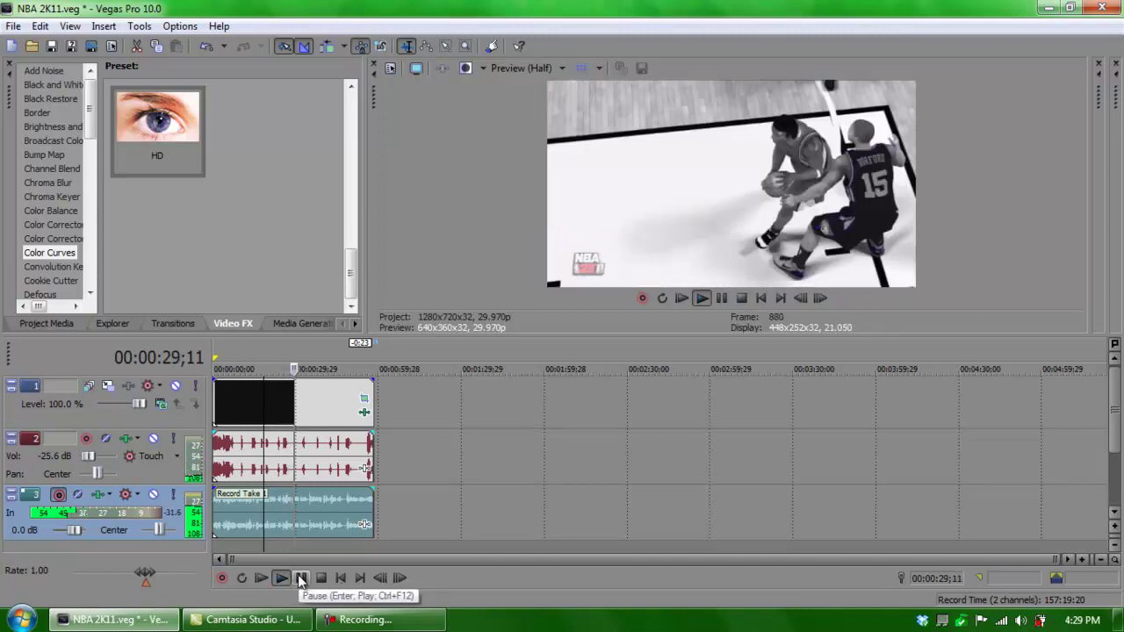
{"action": "left_click", "coordinate": [299, 577]}
{"action": "left_click", "coordinate": [341, 578]}
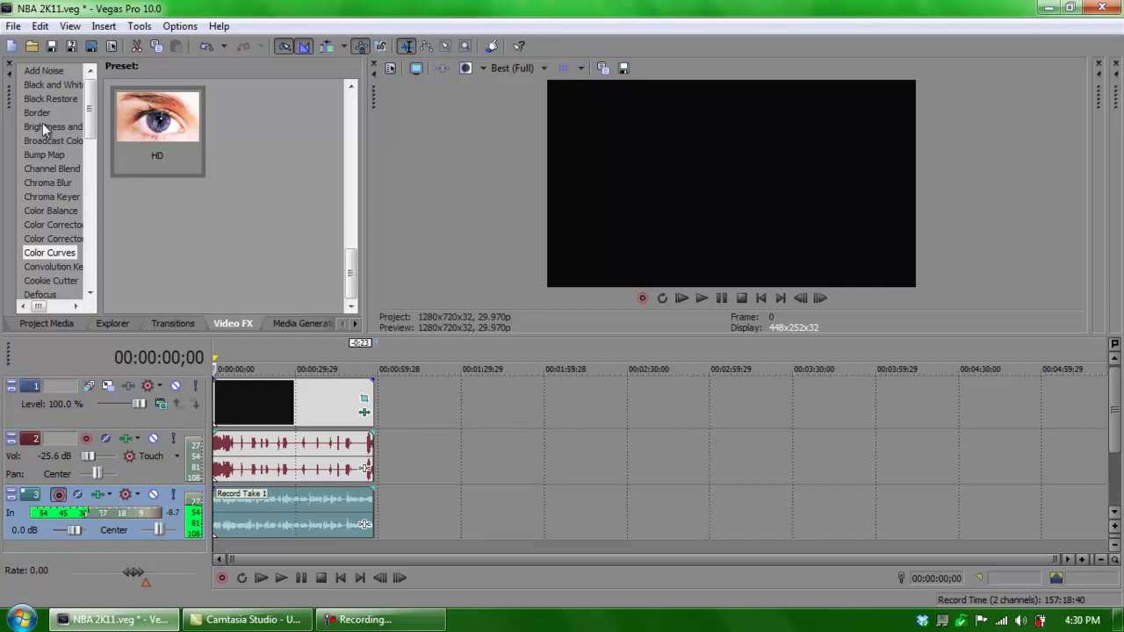
Render NBA 2K11.wmv with the 6 Mbps HD 720-30p Video template and open its custom settings
{"action": "left_click", "coordinate": [14, 28]}
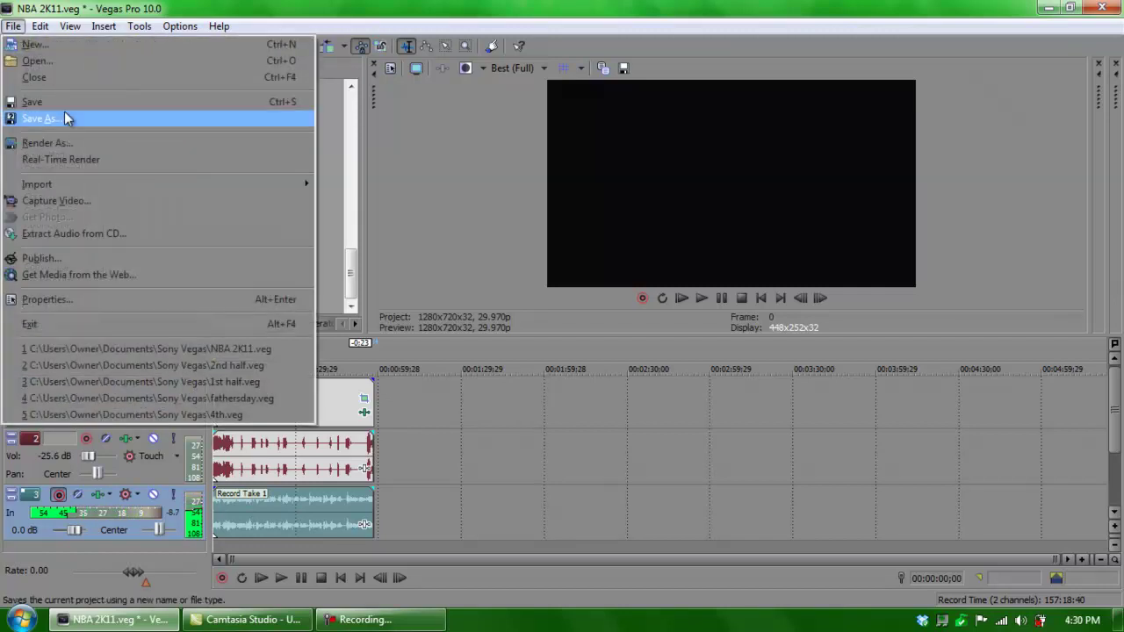
{"action": "left_click", "coordinate": [68, 141]}
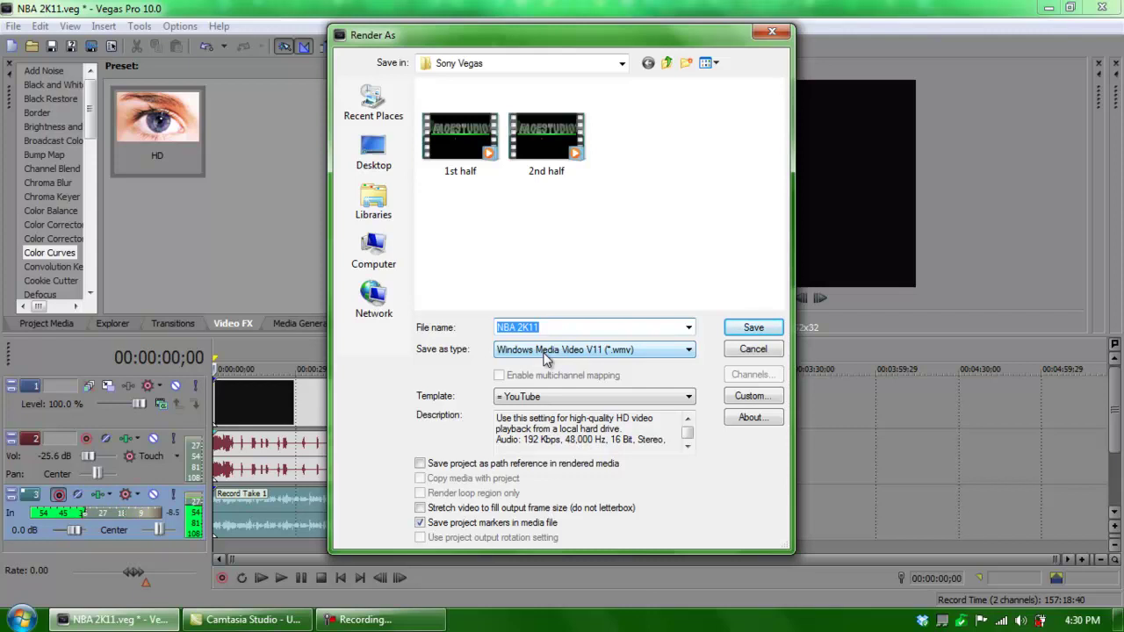
{"action": "left_click", "coordinate": [563, 403]}
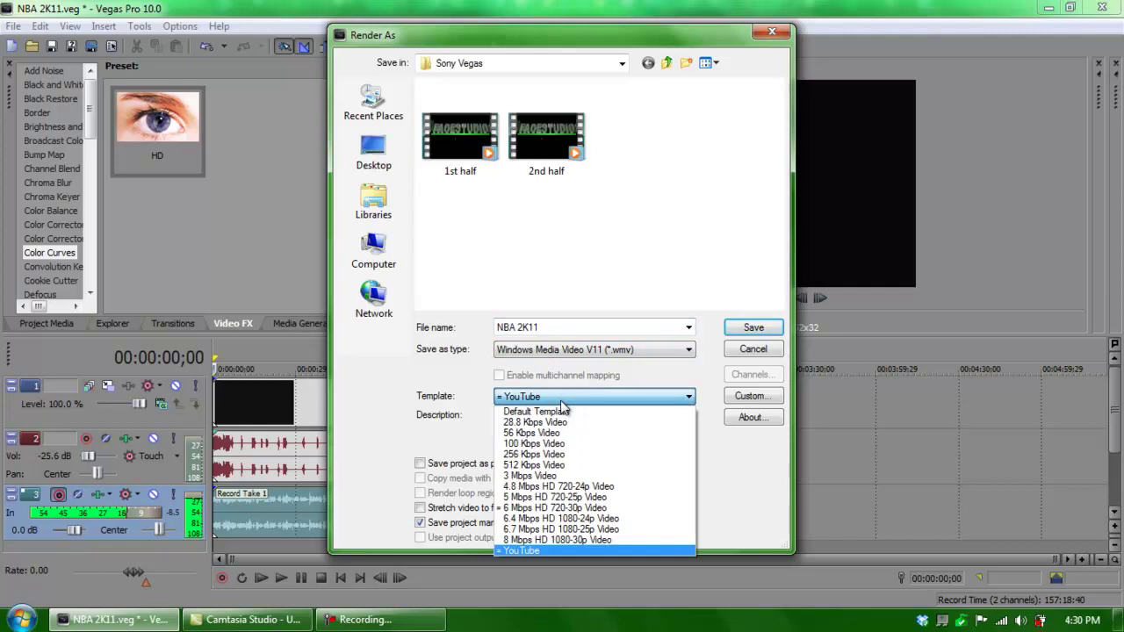
{"action": "left_click", "coordinate": [537, 511]}
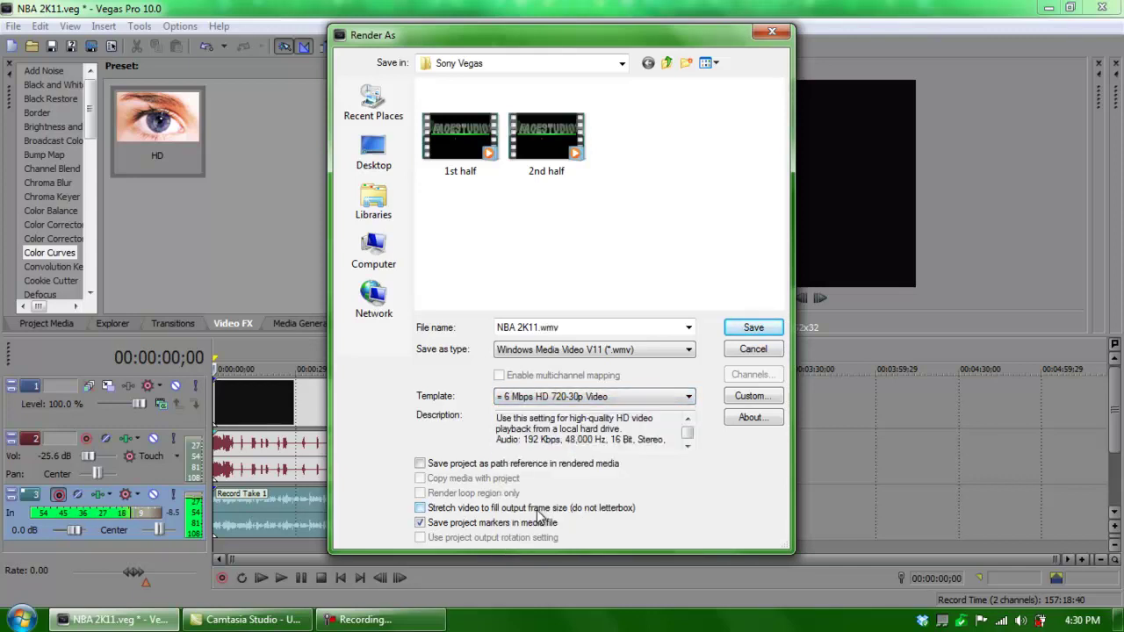
{"action": "left_click", "coordinate": [746, 397]}
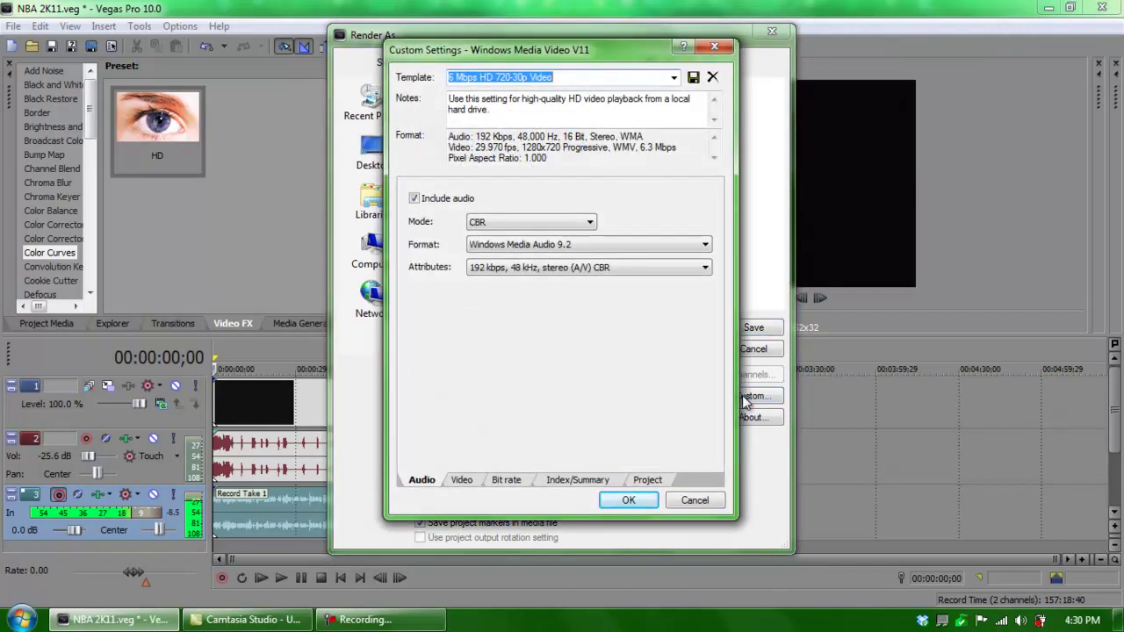
Review the 720-30p template's video, bit rate, project and audio settings
{"action": "left_click", "coordinate": [461, 480]}
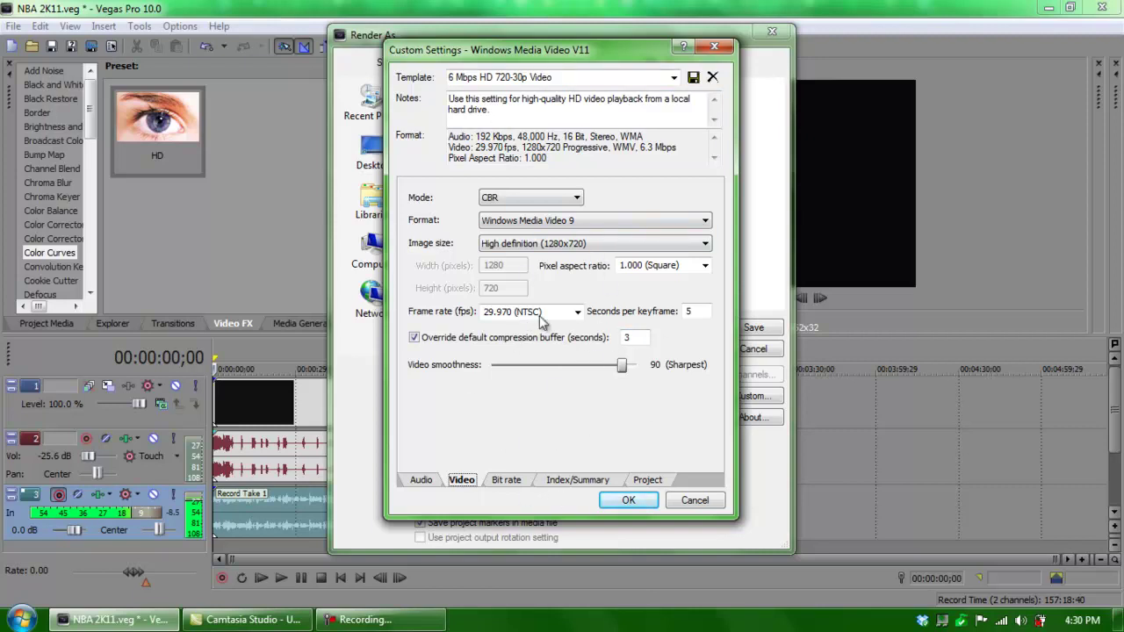
{"action": "left_click", "coordinate": [508, 481]}
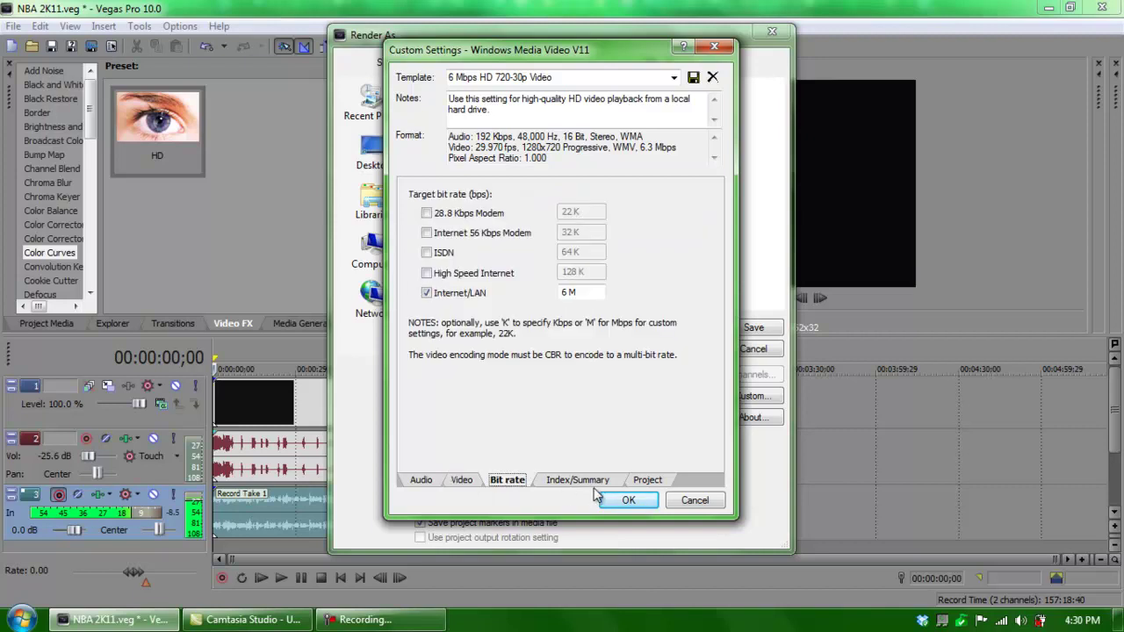
{"action": "left_click", "coordinate": [647, 481]}
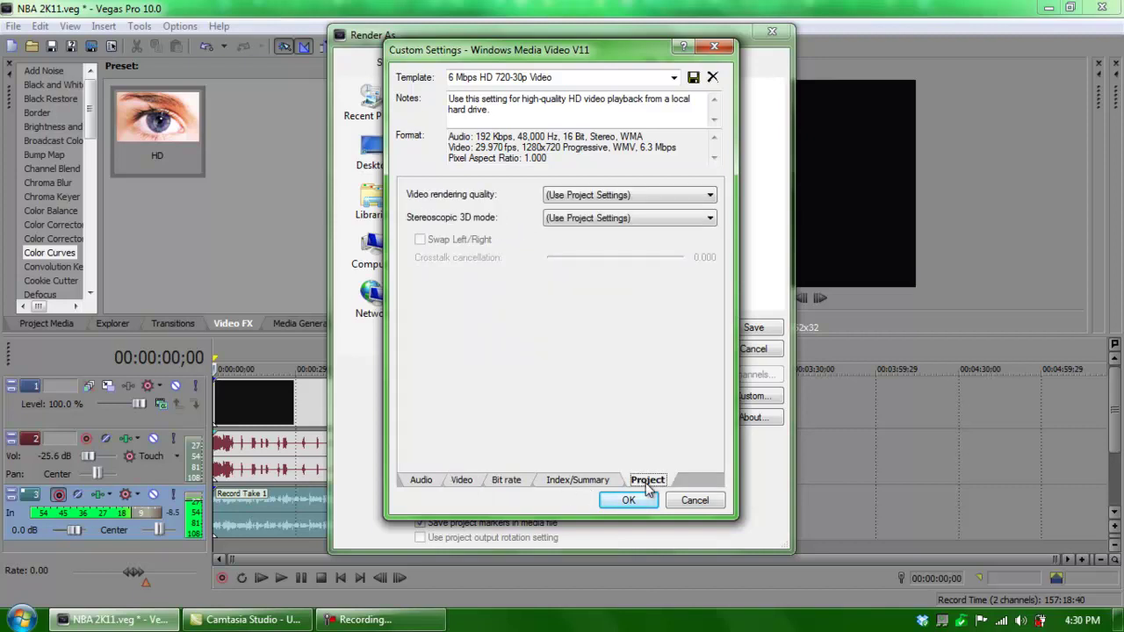
{"action": "left_click", "coordinate": [421, 481]}
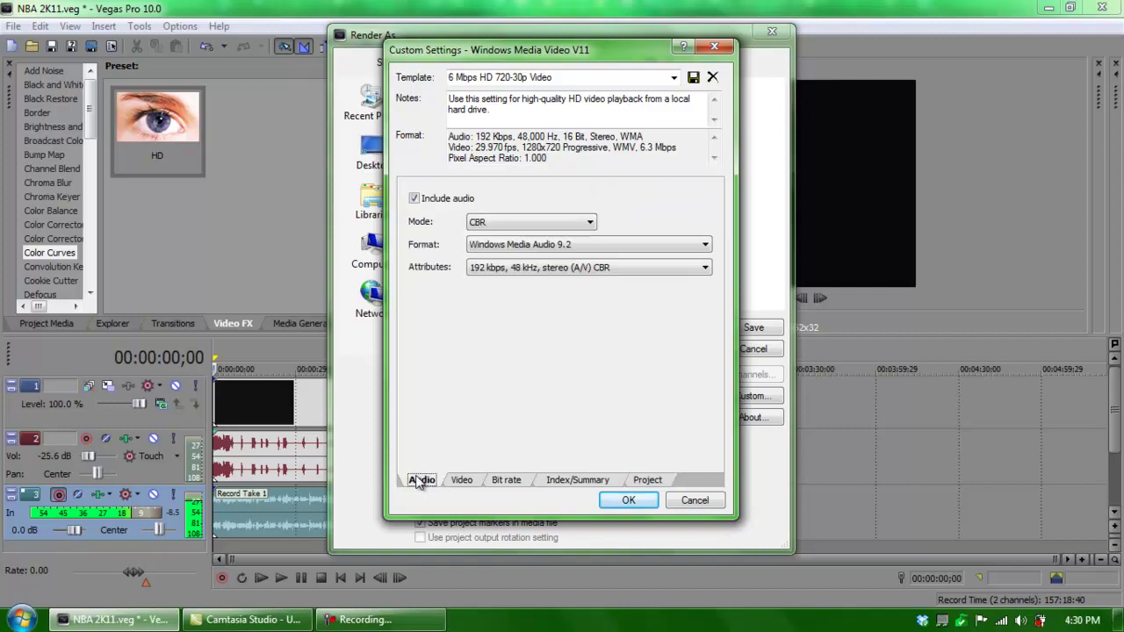
Switch to the YouTube template, review its video, bit rate, index/summary and project settings, and accept
{"action": "left_click", "coordinate": [673, 77]}
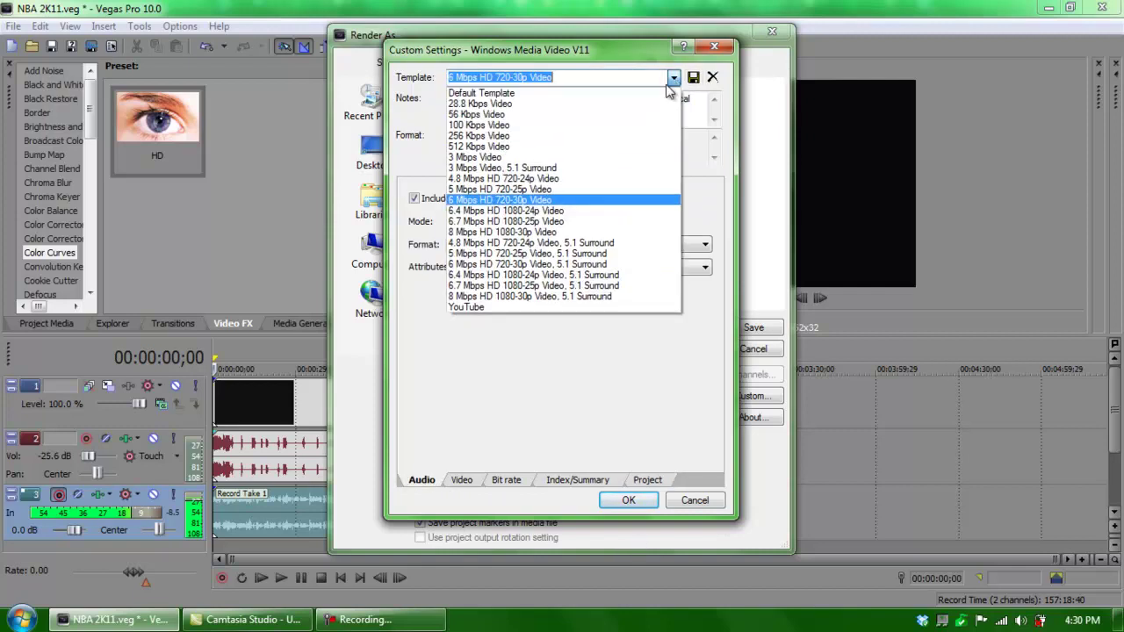
{"action": "left_click", "coordinate": [474, 308]}
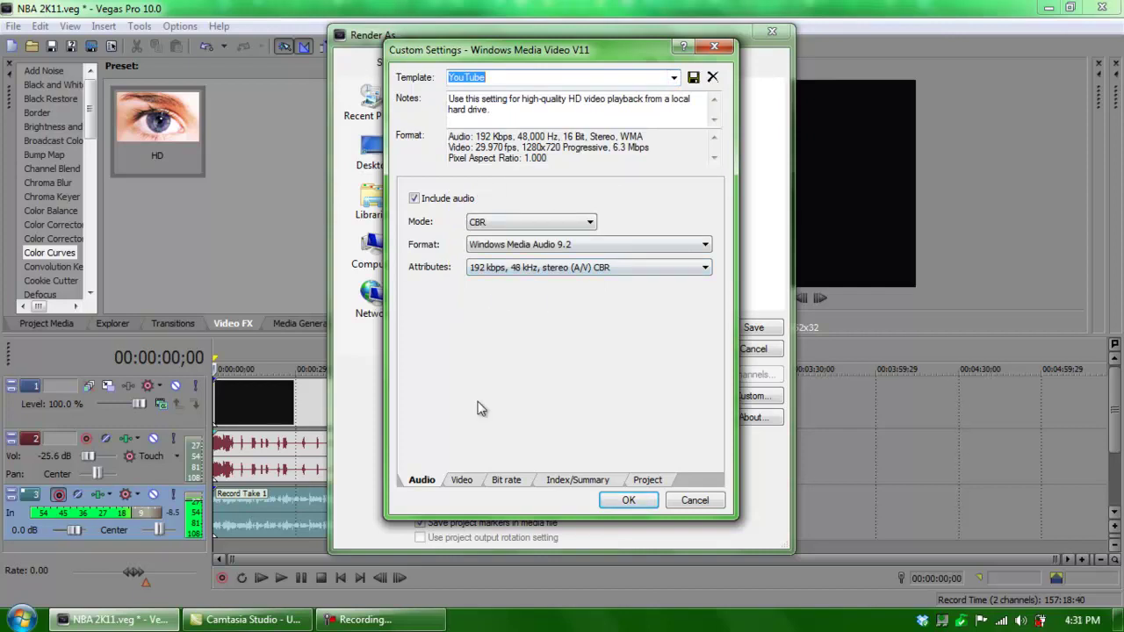
{"action": "left_click", "coordinate": [461, 481]}
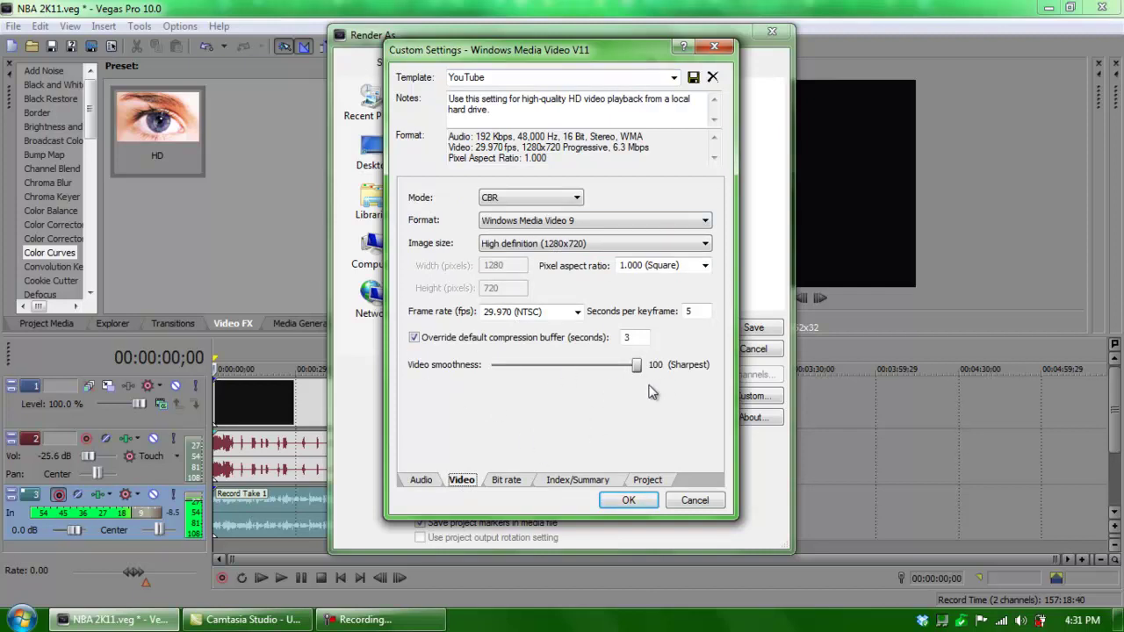
{"action": "left_click", "coordinate": [508, 479]}
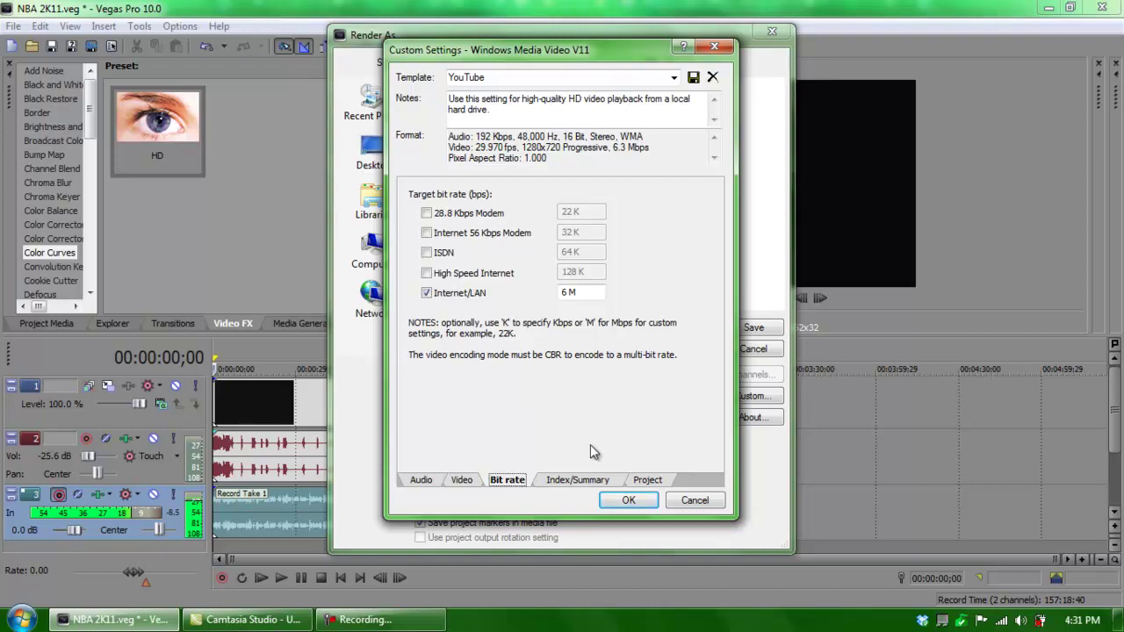
{"action": "left_click", "coordinate": [582, 480]}
{"action": "left_click", "coordinate": [647, 480]}
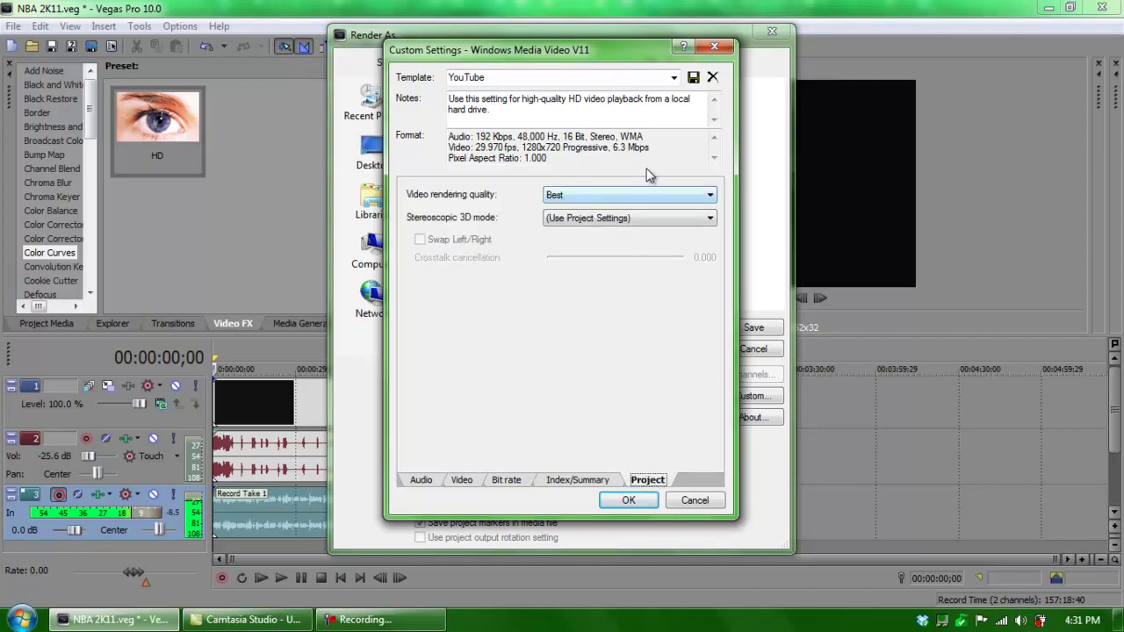
{"action": "left_click", "coordinate": [631, 497]}
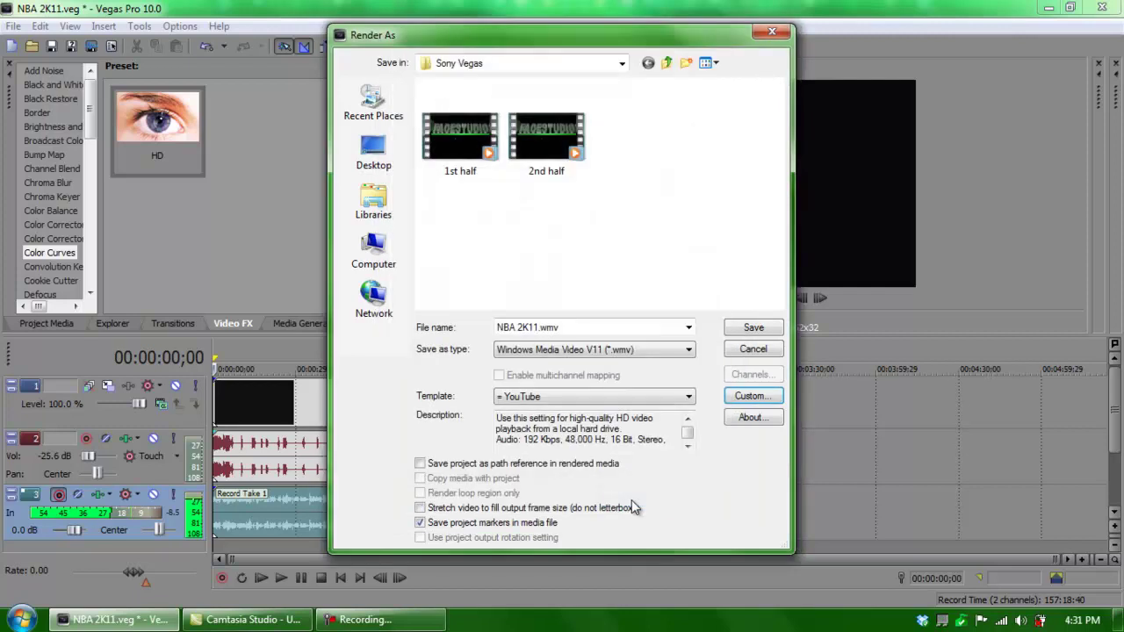
Cancel the render and quit Vegas Pro 10
{"action": "left_click", "coordinate": [750, 350]}
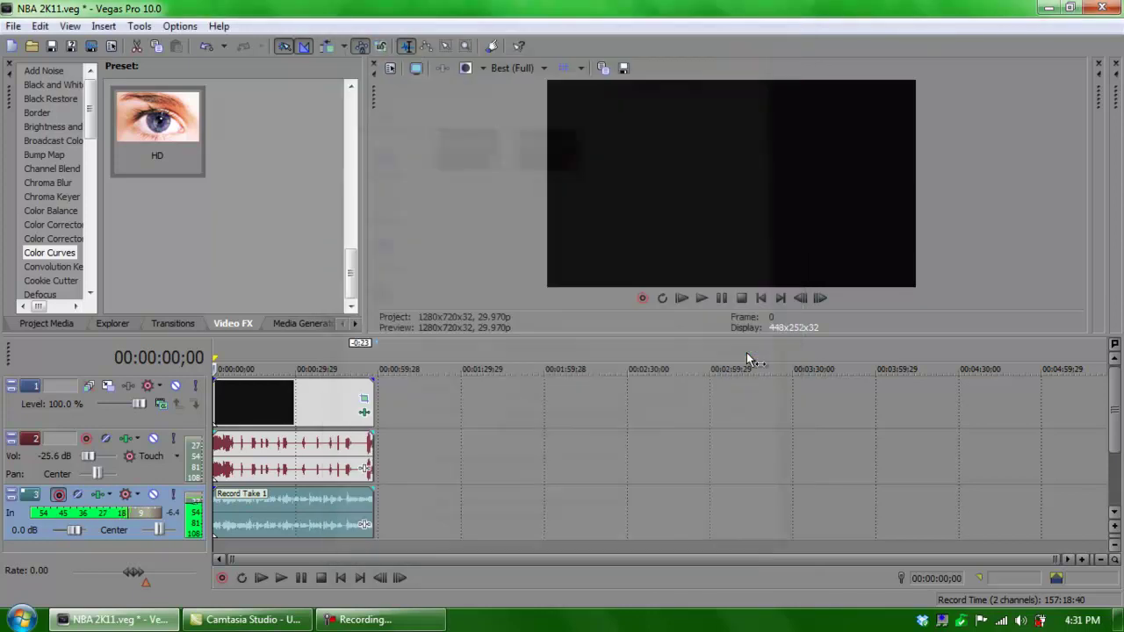
{"action": "left_click", "coordinate": [1102, 9]}
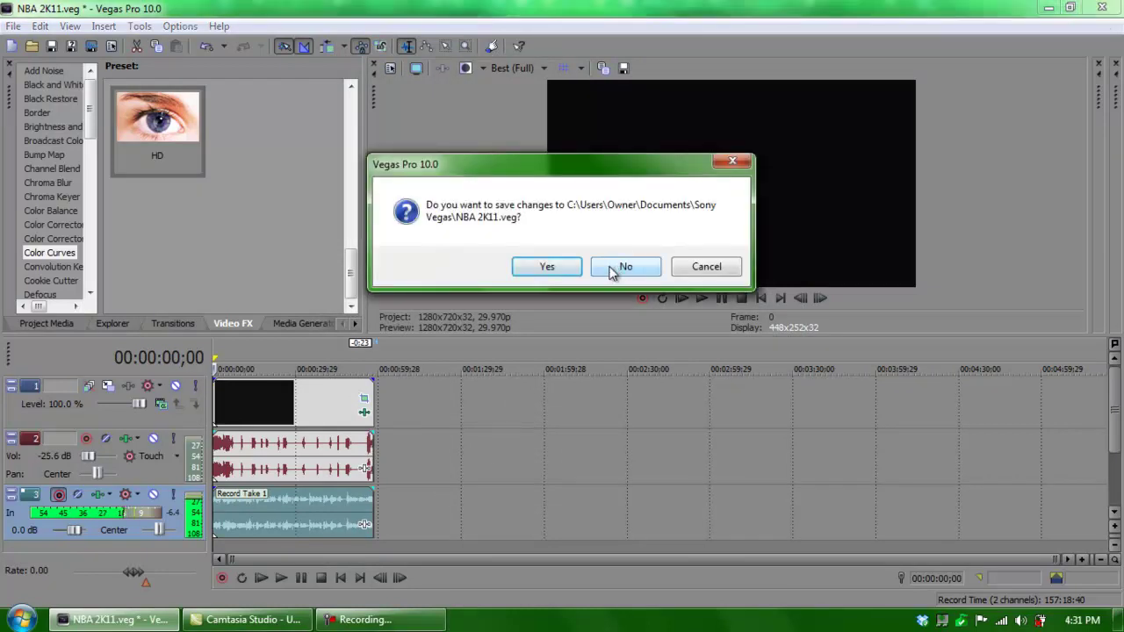